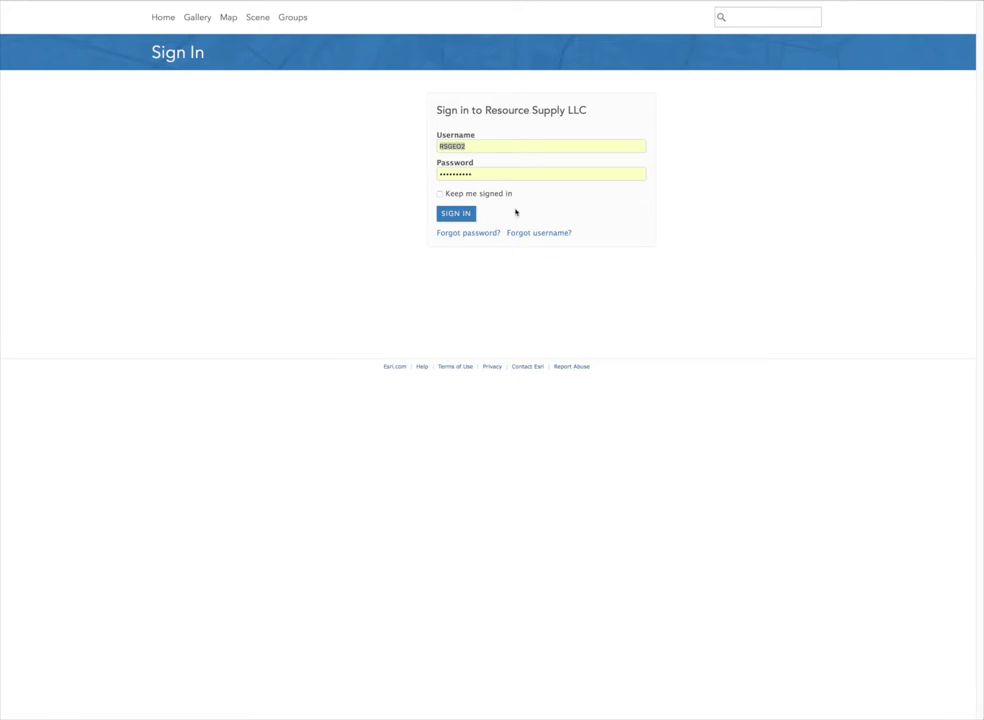
Sign in to the Resource Supply LLC organization with the pre-filled account credentials
{"action": "left_click", "coordinate": [459, 215]}
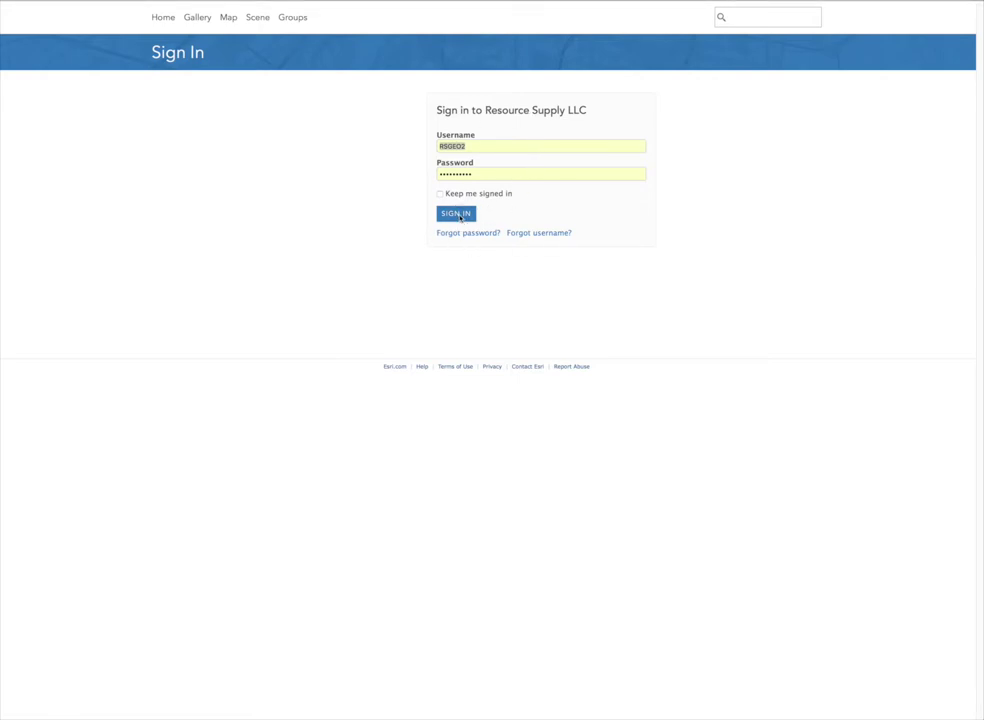
{"action": "left_click", "coordinate": [460, 217]}
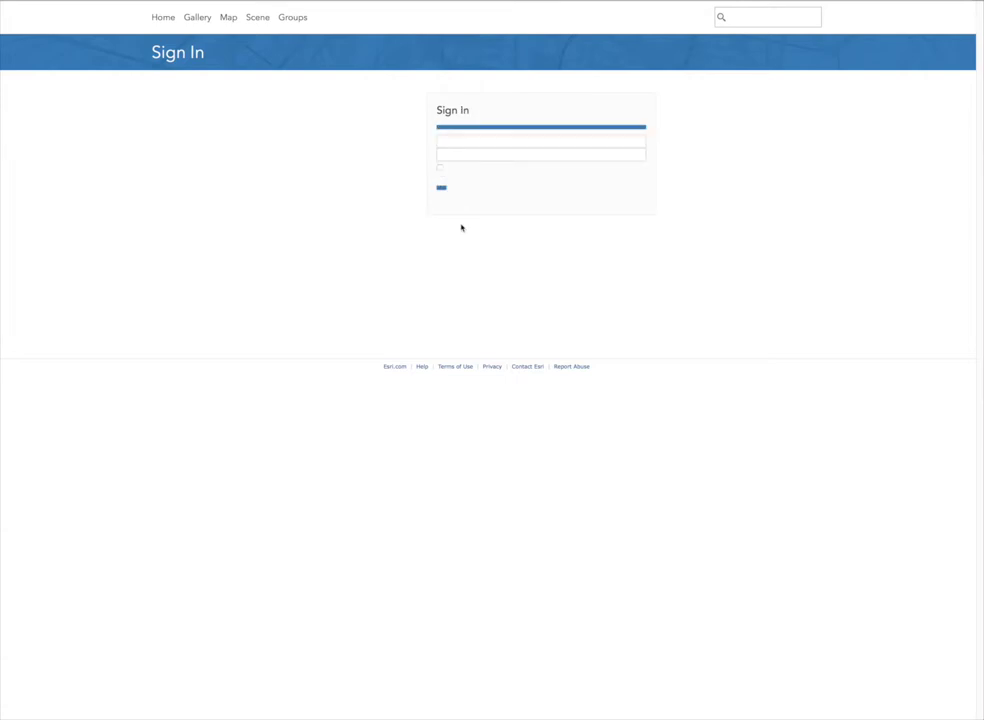
{"action": "left_click", "coordinate": [472, 204]}
{"action": "left_click", "coordinate": [462, 256]}
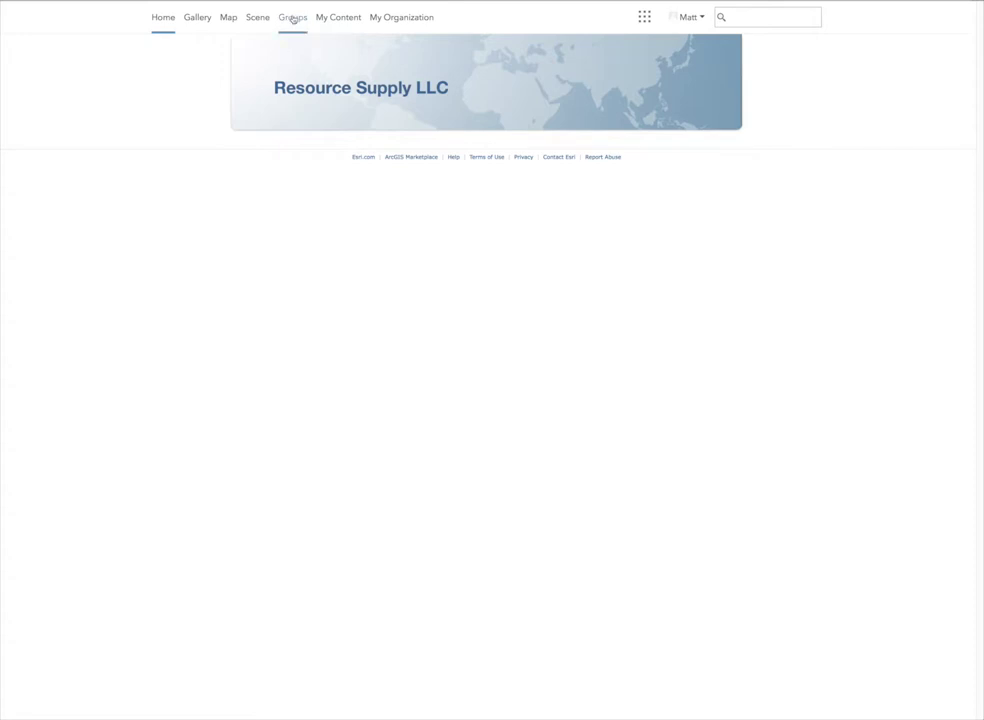
Open the Sandbox Demos group and go to the item page of its Raptor Nest feature layer
{"action": "left_click", "coordinate": [292, 22]}
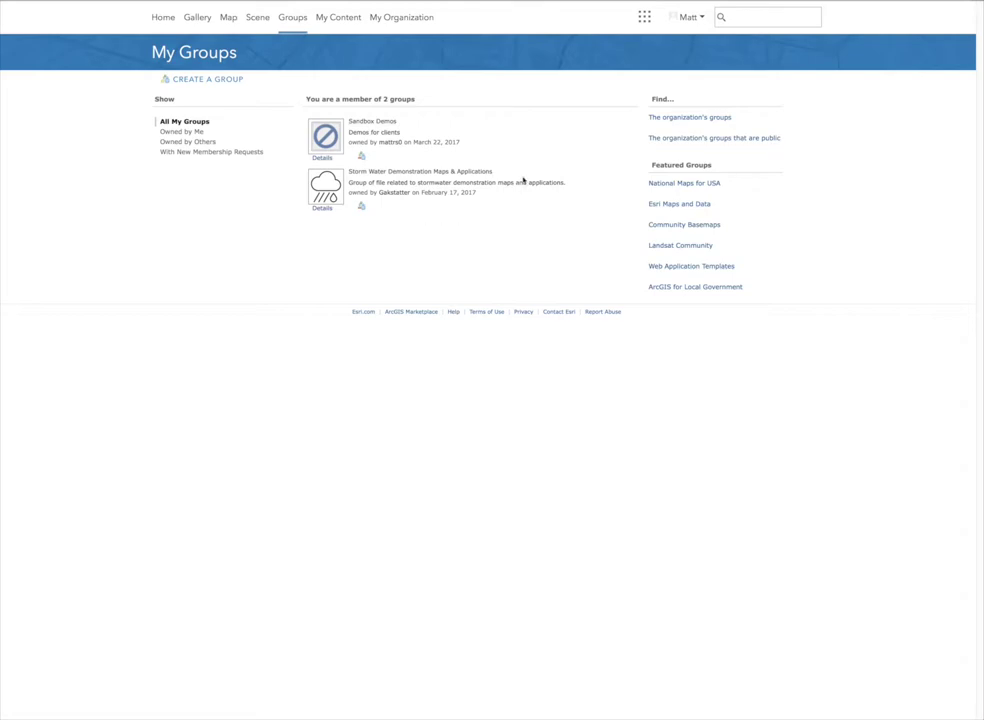
{"action": "left_click", "coordinate": [364, 123]}
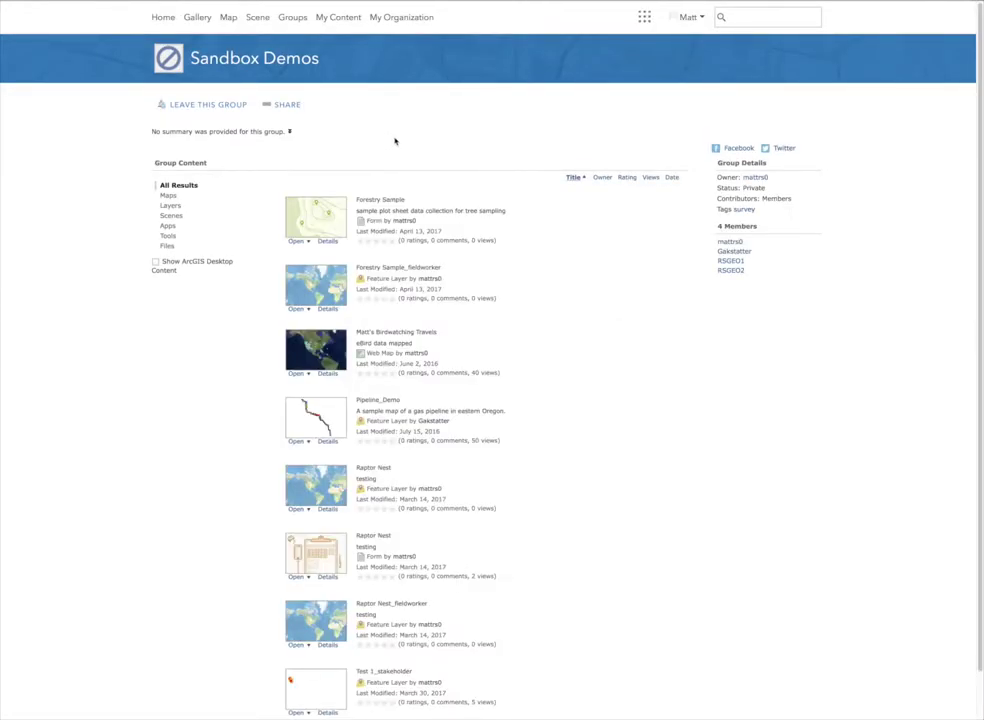
{"action": "scroll", "coordinate": [544, 258], "scroll_direction": "down", "scroll_amount": 1}
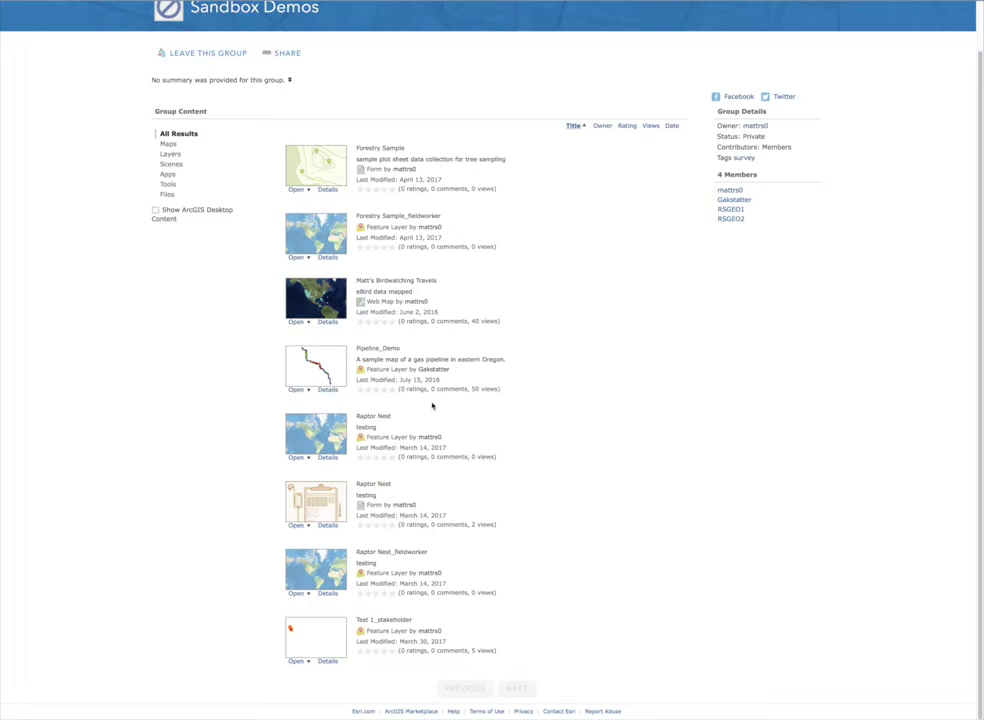
{"action": "left_click", "coordinate": [380, 416]}
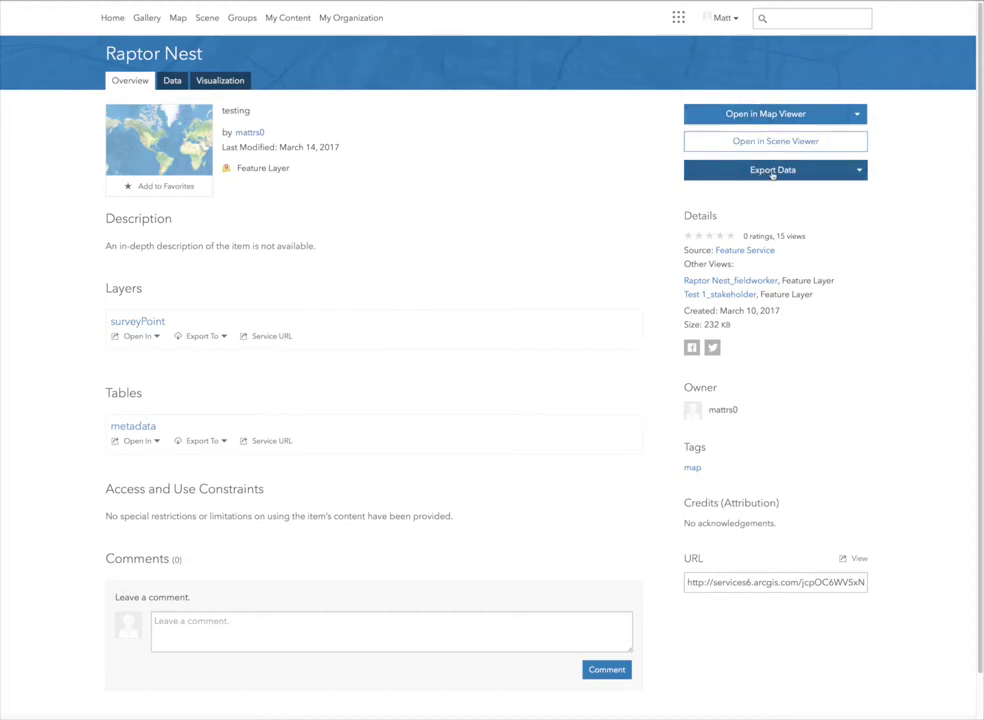
Review the Raptor Nest layer's surveyPoint data table and the formats offered for exporting its data
{"action": "left_click", "coordinate": [171, 81]}
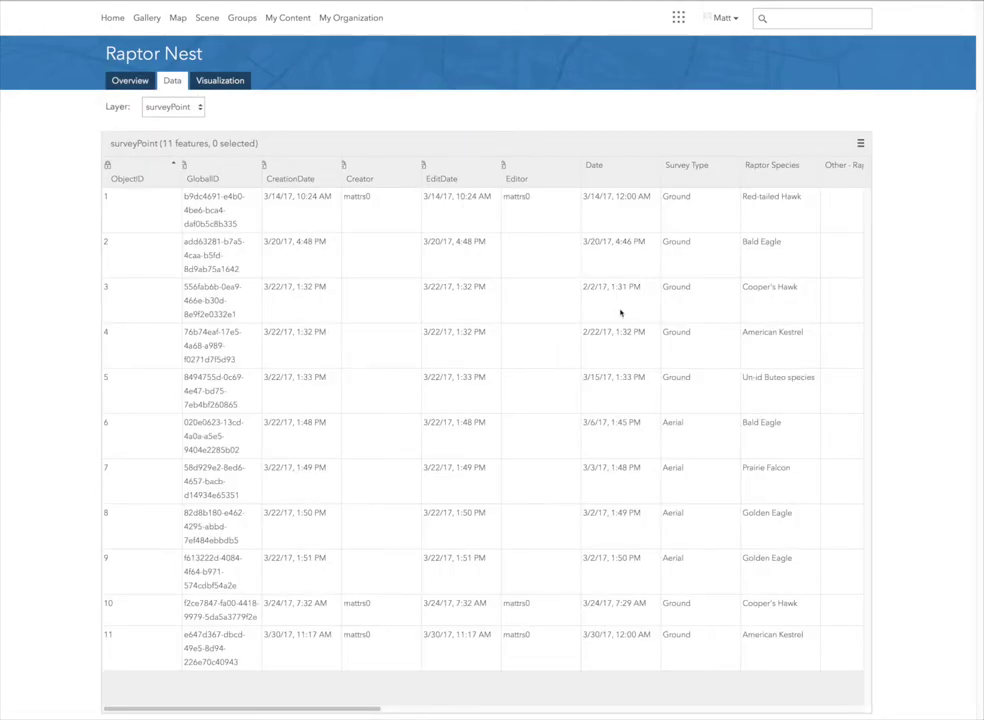
{"action": "left_click_drag", "start_coordinate": [310, 710], "coordinate": [262, 707]}
{"action": "left_click", "coordinate": [130, 81]}
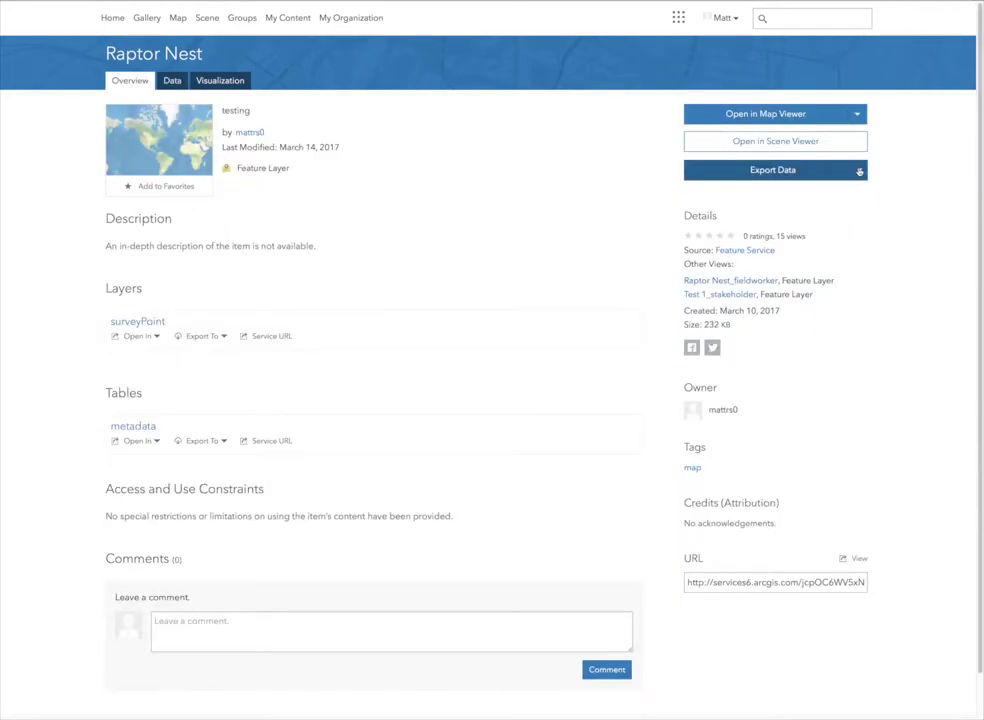
{"action": "left_click", "coordinate": [859, 171]}
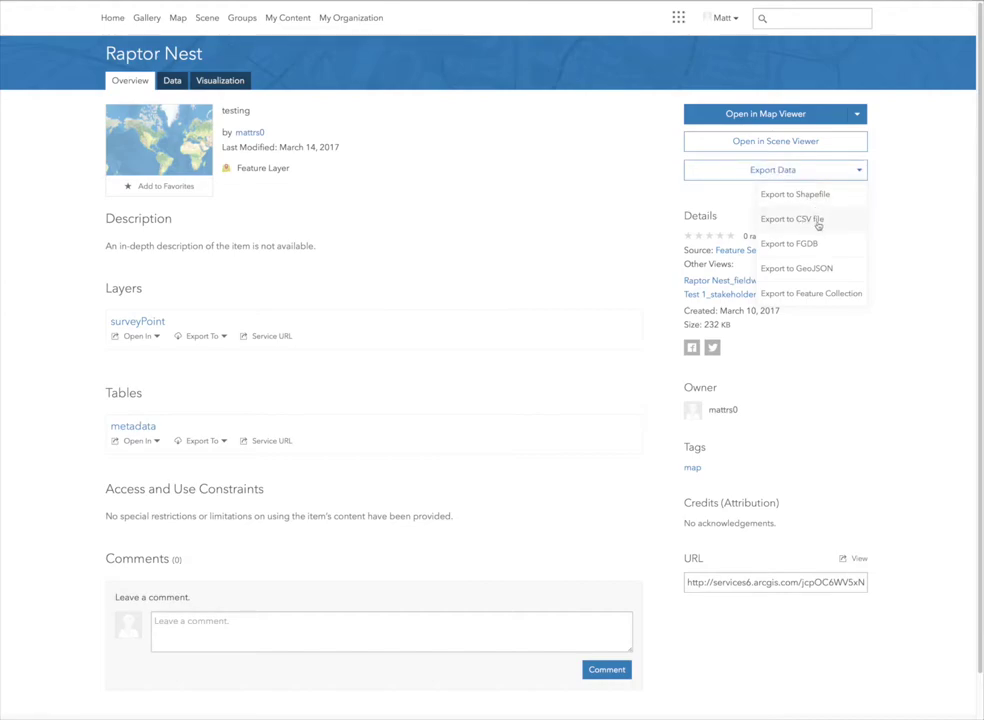
{"action": "left_click", "coordinate": [448, 174]}
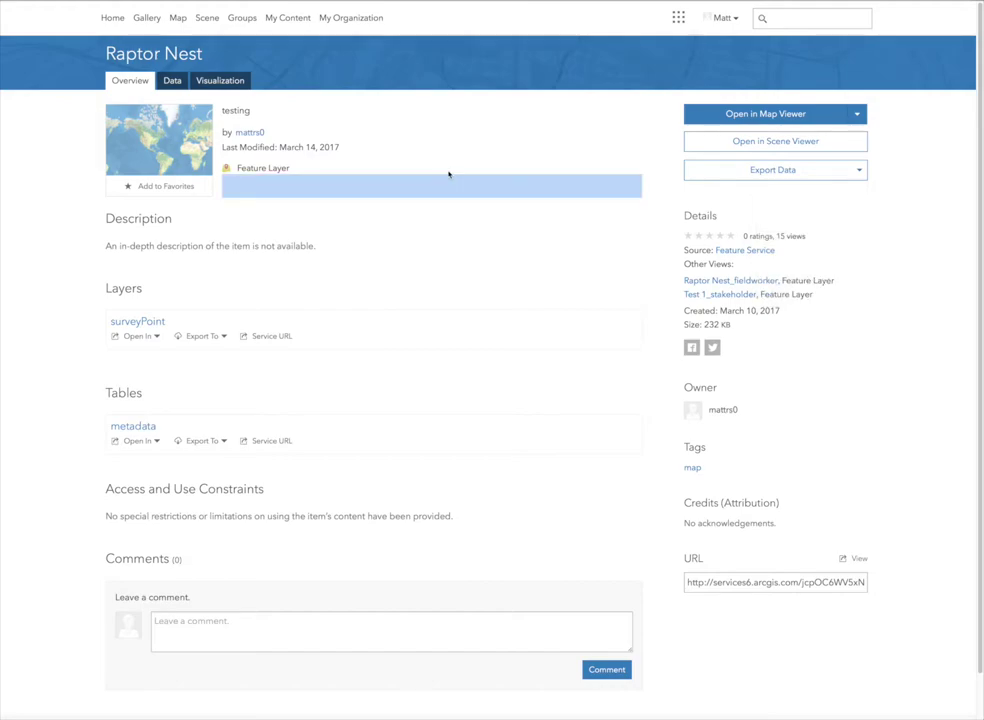
Open the Raptor Nest layer in Map Viewer, zoomed to its California and Nevada points, and generate a printable page of the map
{"action": "mouse_move", "coordinate": [175, 141]}
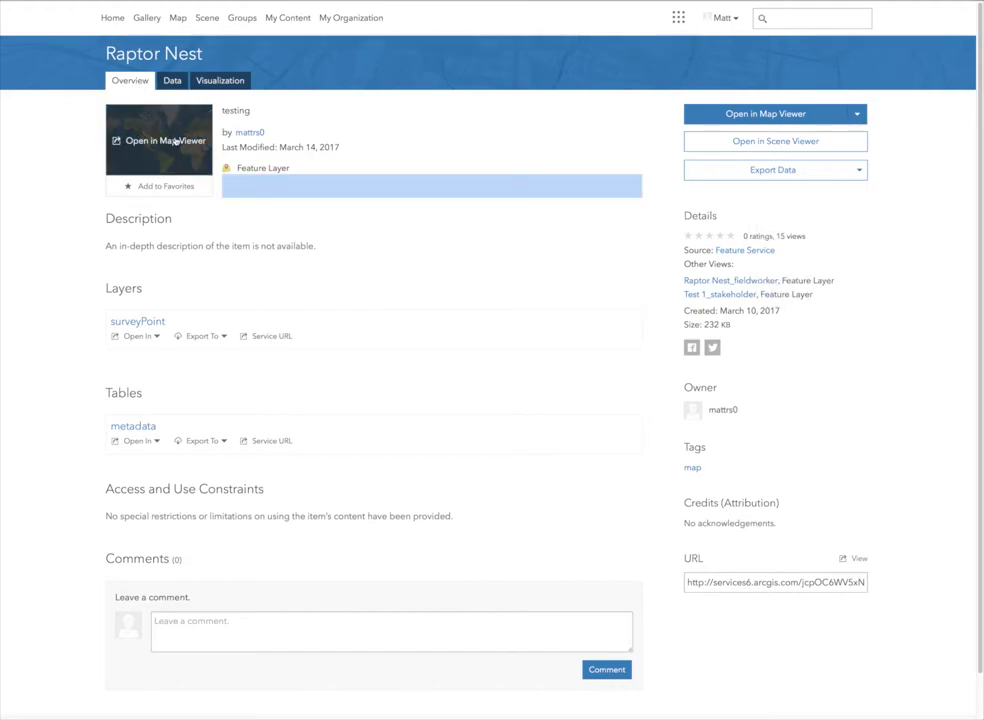
{"action": "left_click", "coordinate": [175, 141]}
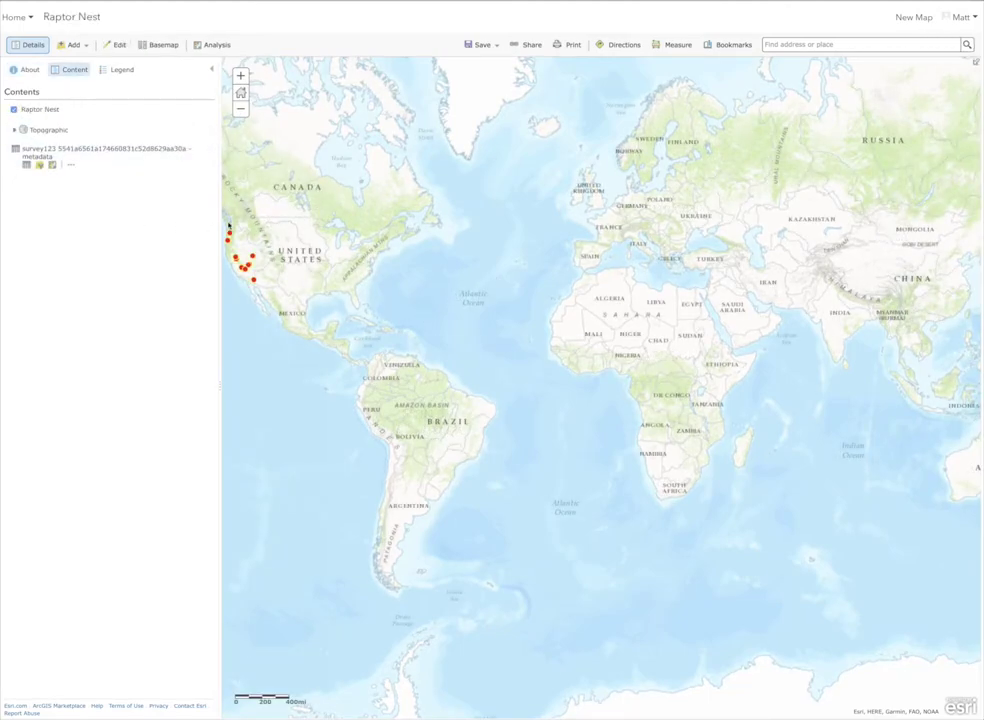
{"action": "left_click_drag", "start_coordinate": [283, 267], "coordinate": [542, 288]}
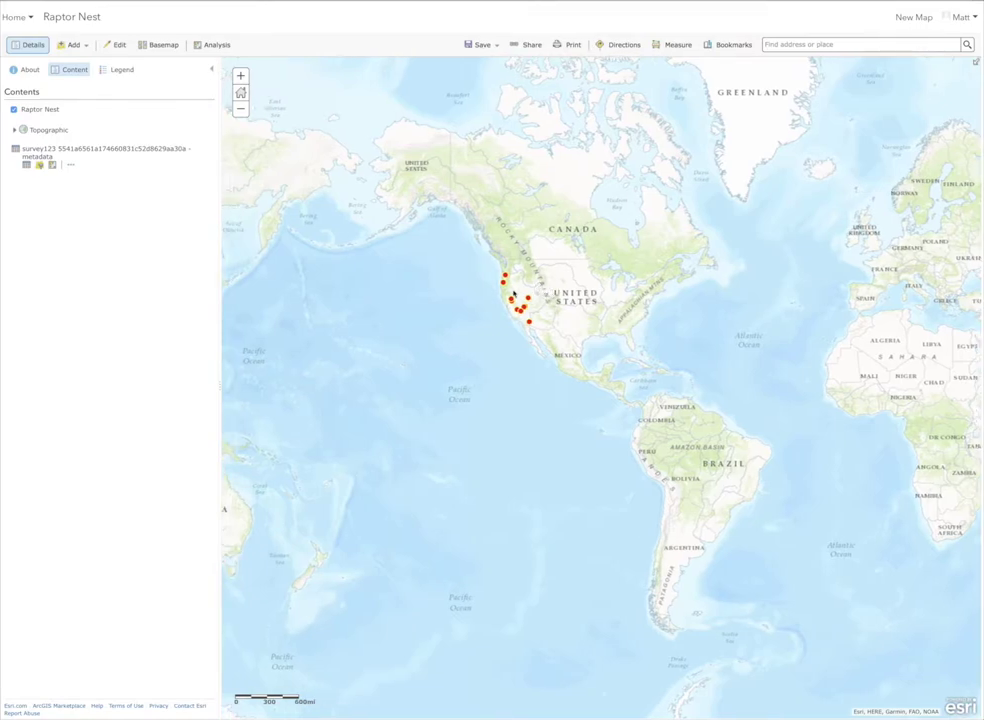
{"action": "left_click_drag", "start_coordinate": [516, 228], "coordinate": [513, 292]}
{"action": "left_click", "coordinate": [241, 76]}
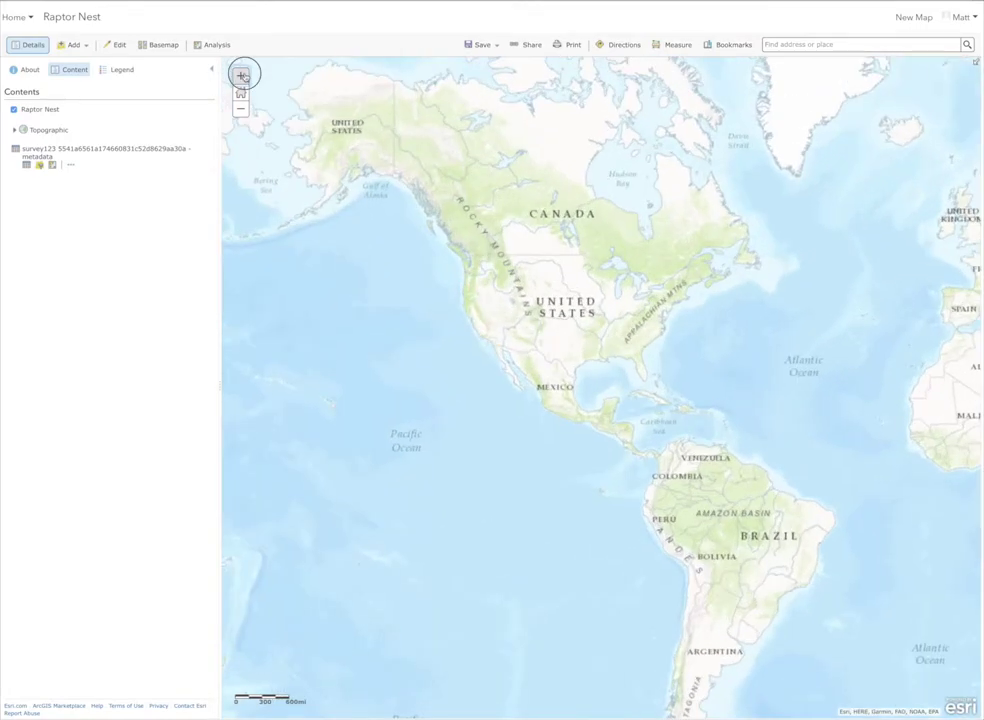
{"action": "left_click", "coordinate": [241, 76]}
{"action": "left_click_drag", "start_coordinate": [285, 191], "coordinate": [593, 323]}
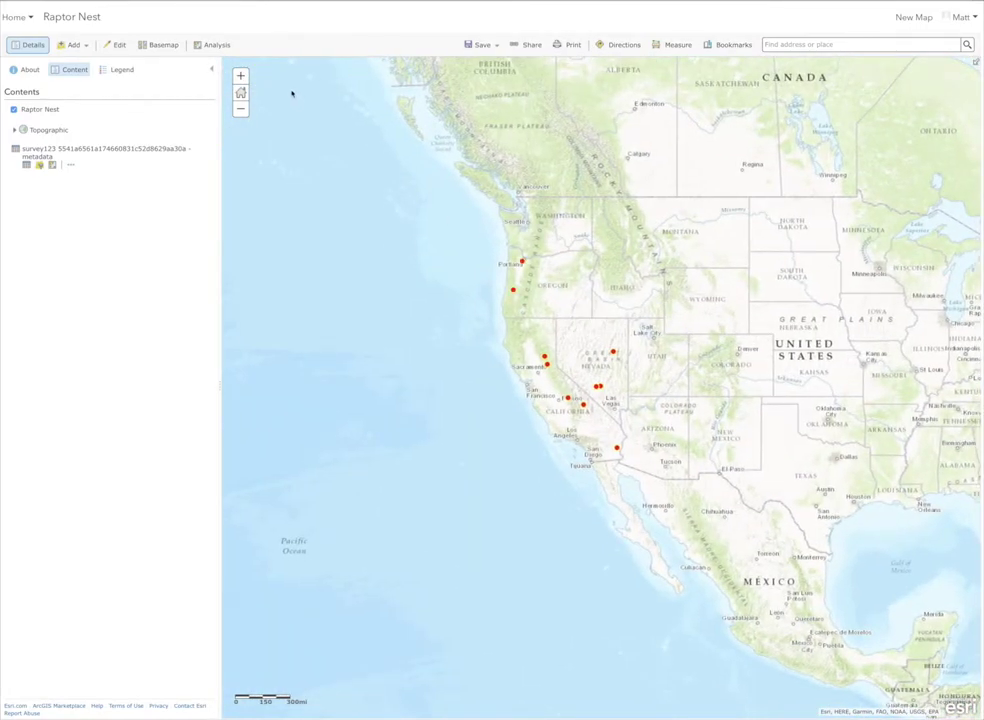
{"action": "left_click", "coordinate": [241, 76]}
{"action": "left_click", "coordinate": [241, 76]}
{"action": "left_click_drag", "start_coordinate": [505, 242], "coordinate": [567, 281]}
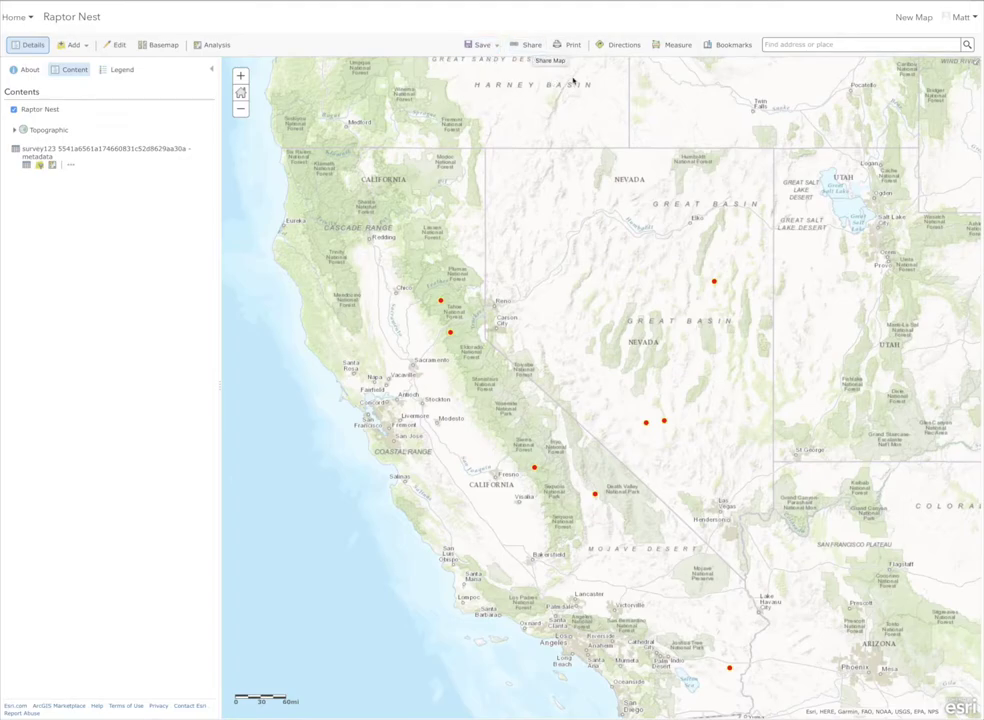
{"action": "left_click", "coordinate": [569, 45]}
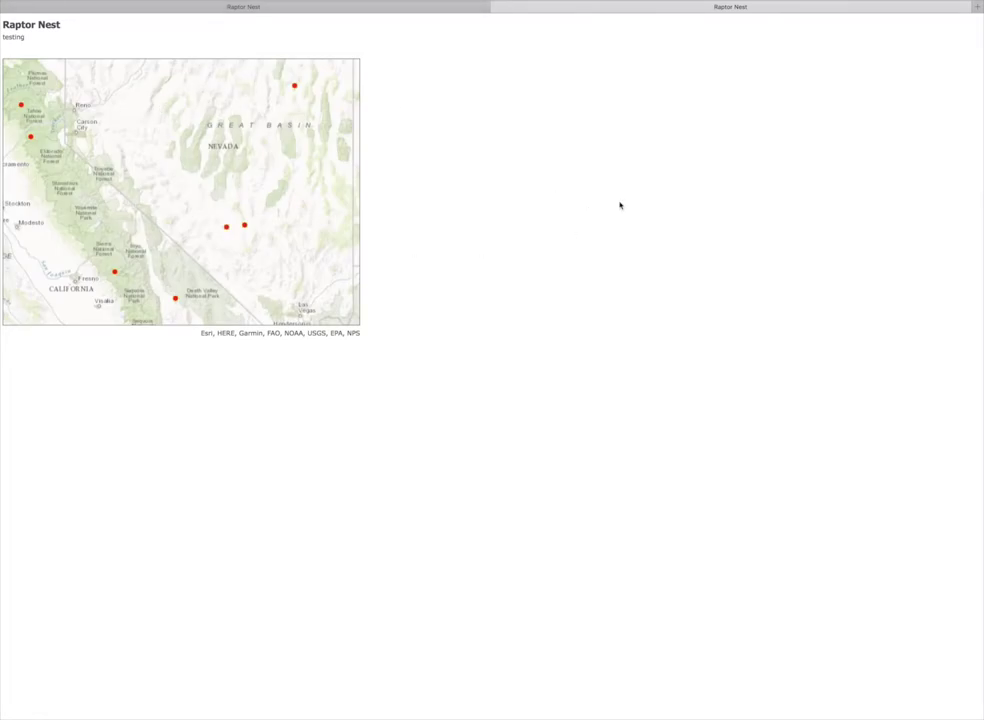
{"action": "left_click", "coordinate": [259, 8]}
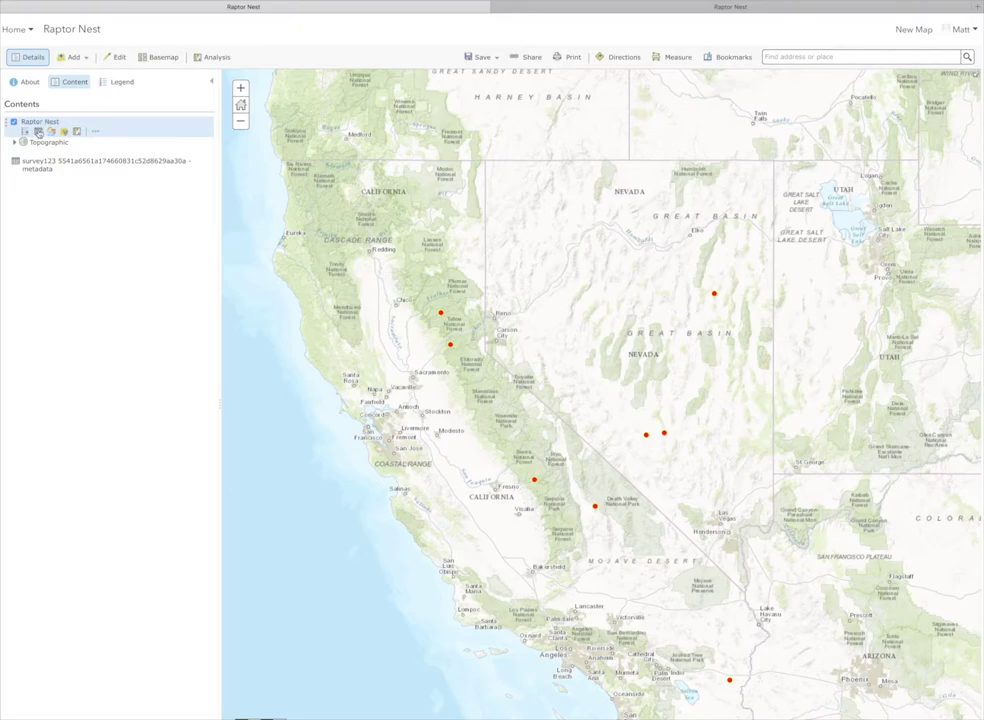
Show the Raptor Nest attribute table beneath the map and inspect the pop-up of the survey point northeast of Sacramento
{"action": "left_click", "coordinate": [38, 132]}
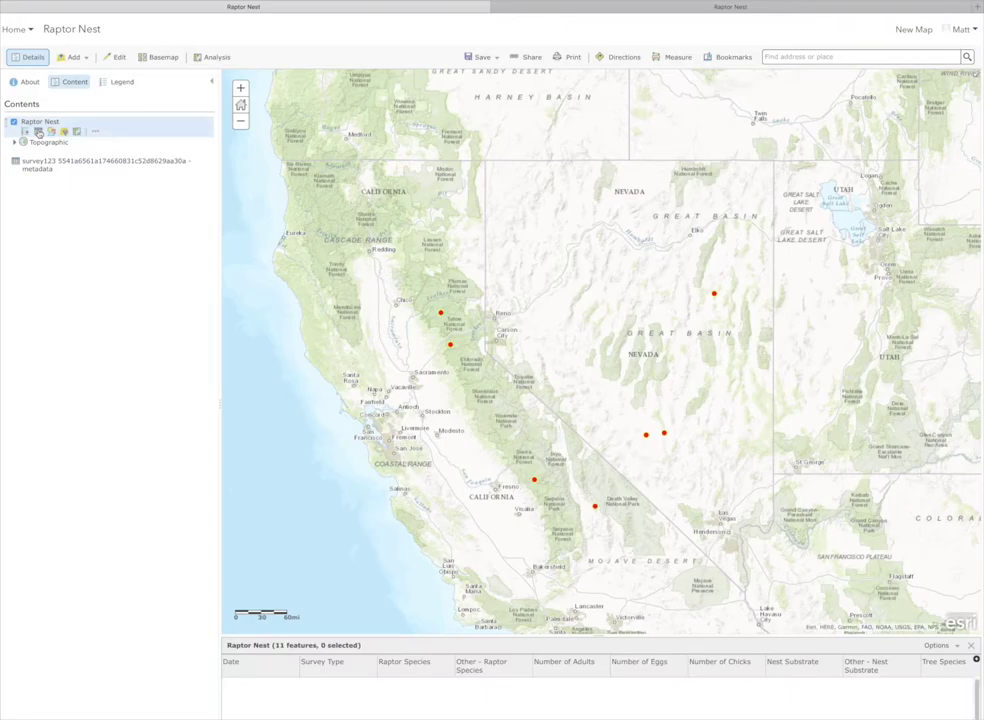
{"action": "left_click_drag", "start_coordinate": [599, 634], "coordinate": [585, 460]}
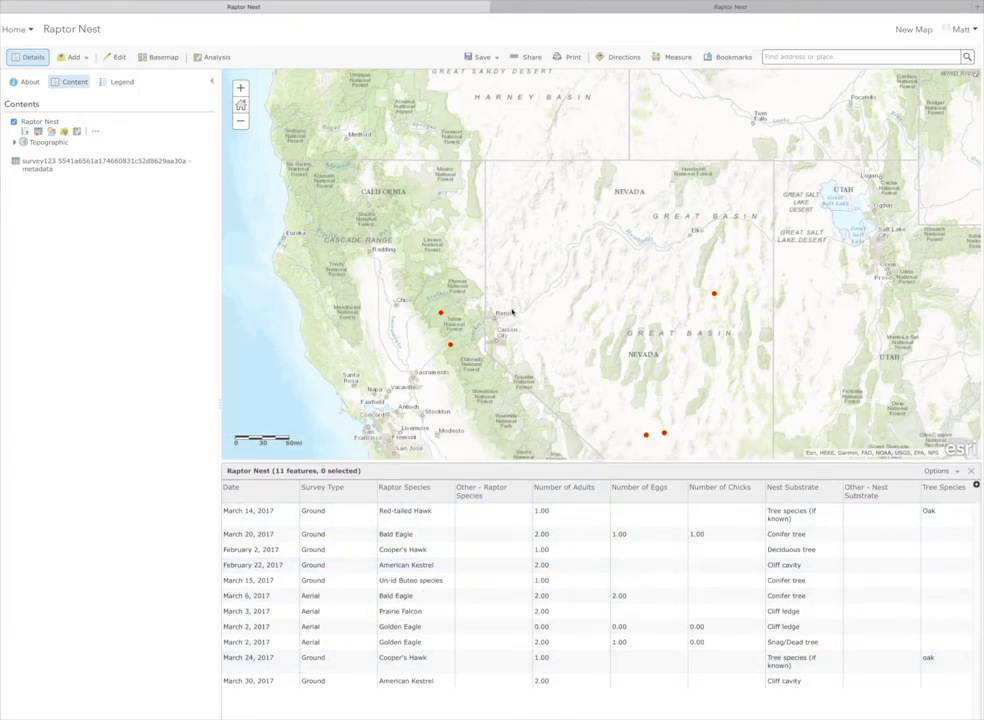
{"action": "left_click_drag", "start_coordinate": [519, 333], "coordinate": [509, 303]}
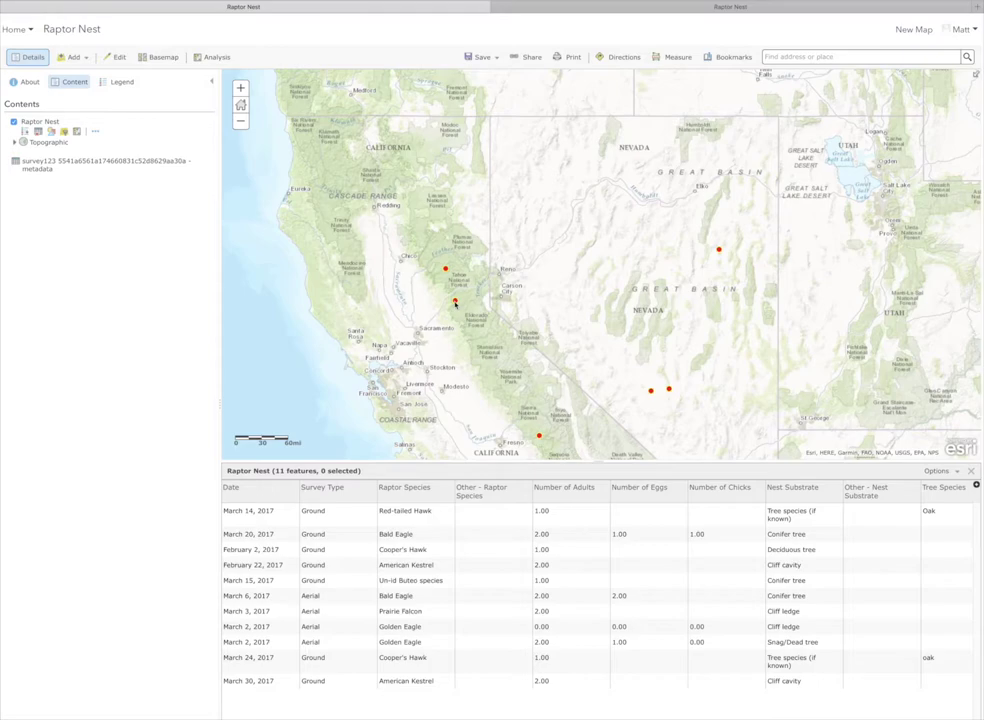
{"action": "left_click", "coordinate": [455, 302]}
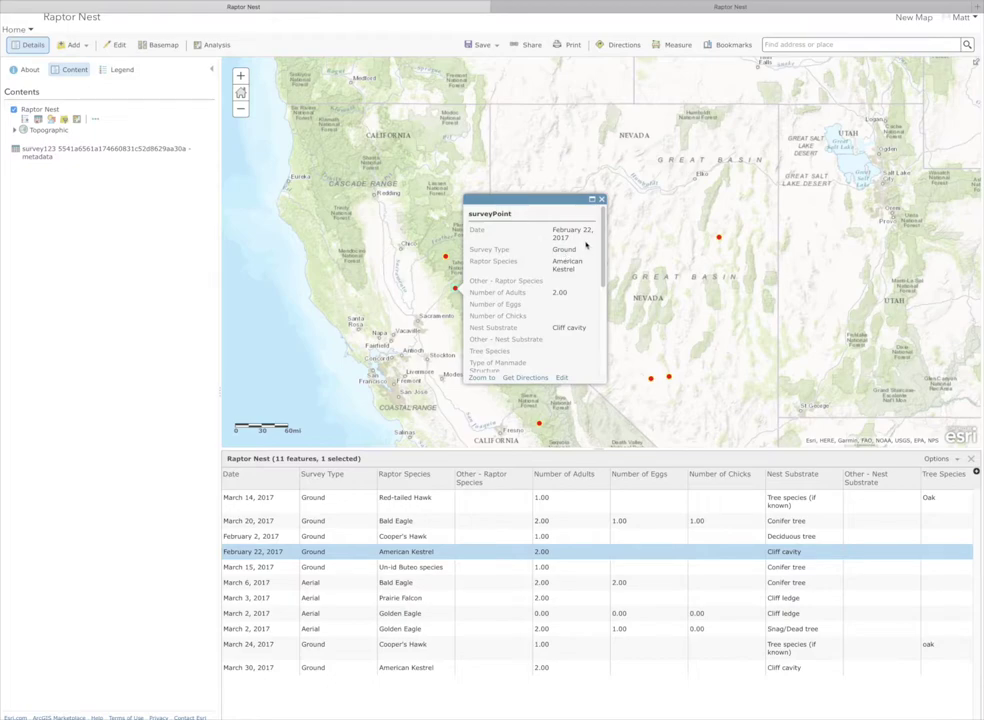
{"action": "mouse_move", "coordinate": [607, 214]}
{"action": "left_mouse_down"}
{"action": "mouse_move", "coordinate": [608, 307]}
{"action": "mouse_move", "coordinate": [606, 203]}
{"action": "left_mouse_up"}
{"action": "left_click", "coordinate": [603, 199]}
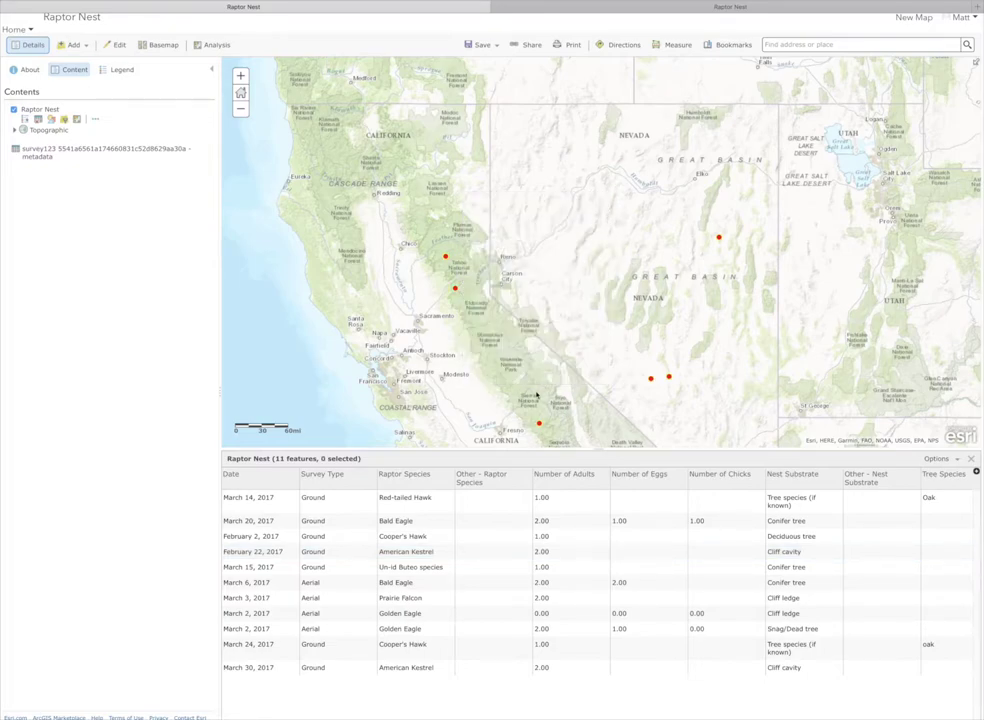
{"action": "left_click_drag", "start_coordinate": [600, 449], "coordinate": [601, 598]}
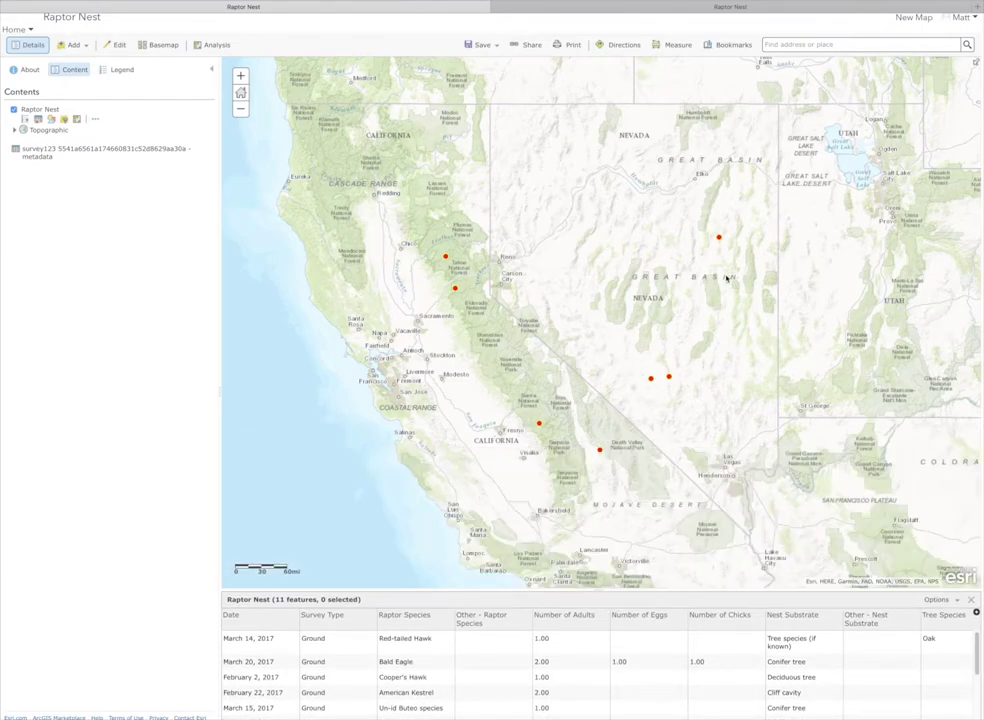
Label the Raptor Nest points with the Raptor Species field and add a halo to the labels
{"action": "mouse_move", "coordinate": [95, 166]}
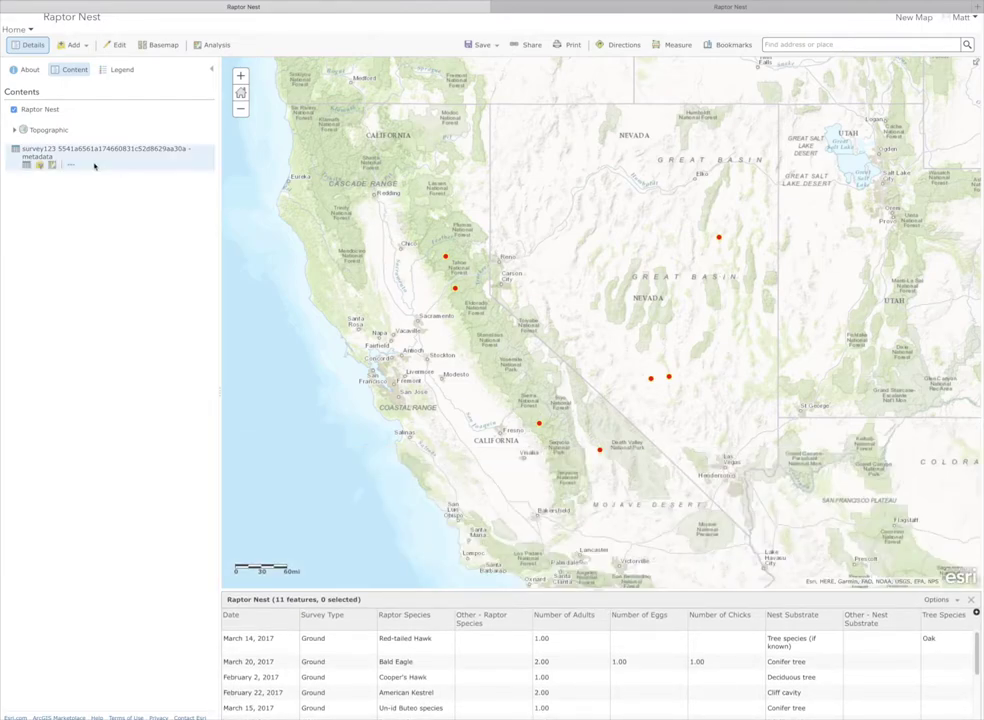
{"action": "mouse_move", "coordinate": [96, 120]}
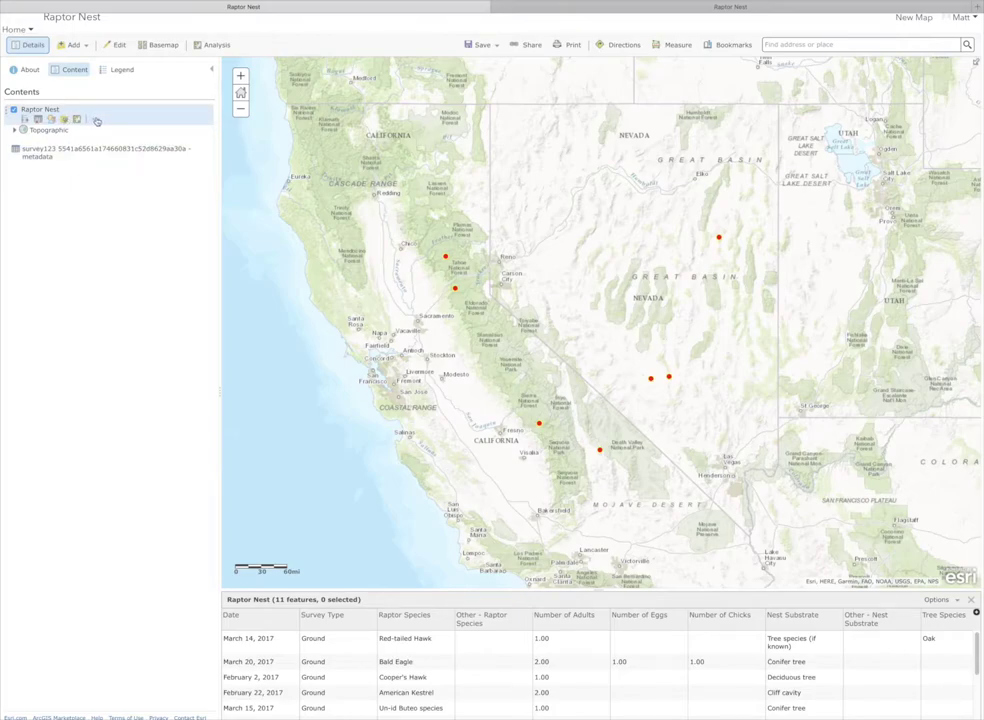
{"action": "left_click", "coordinate": [97, 121]}
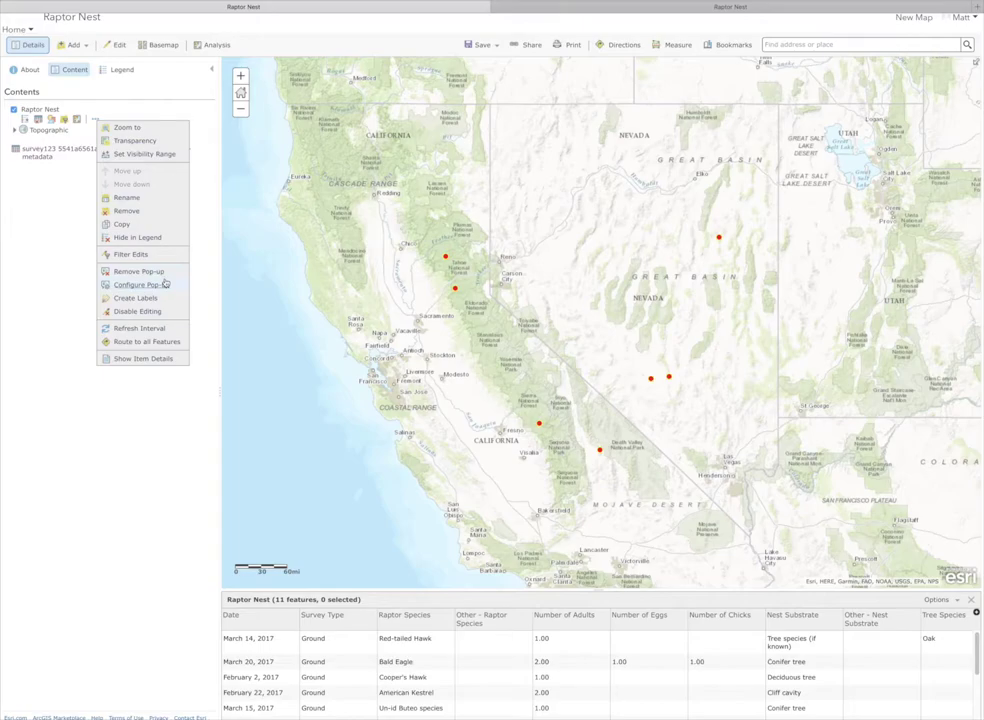
{"action": "left_click", "coordinate": [136, 299]}
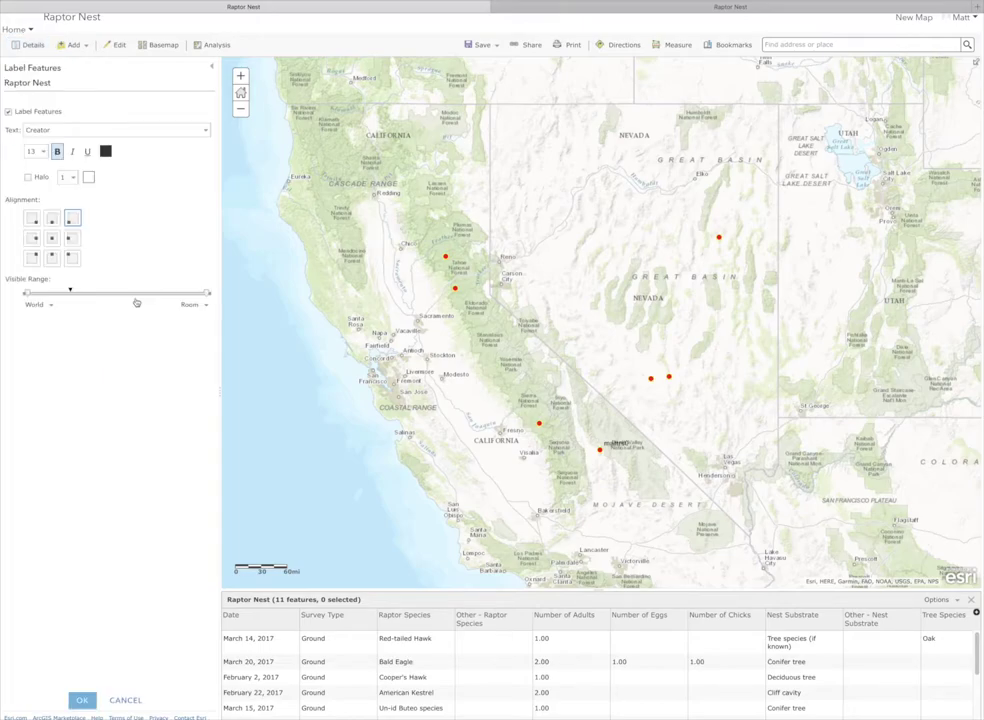
{"action": "left_click", "coordinate": [205, 134]}
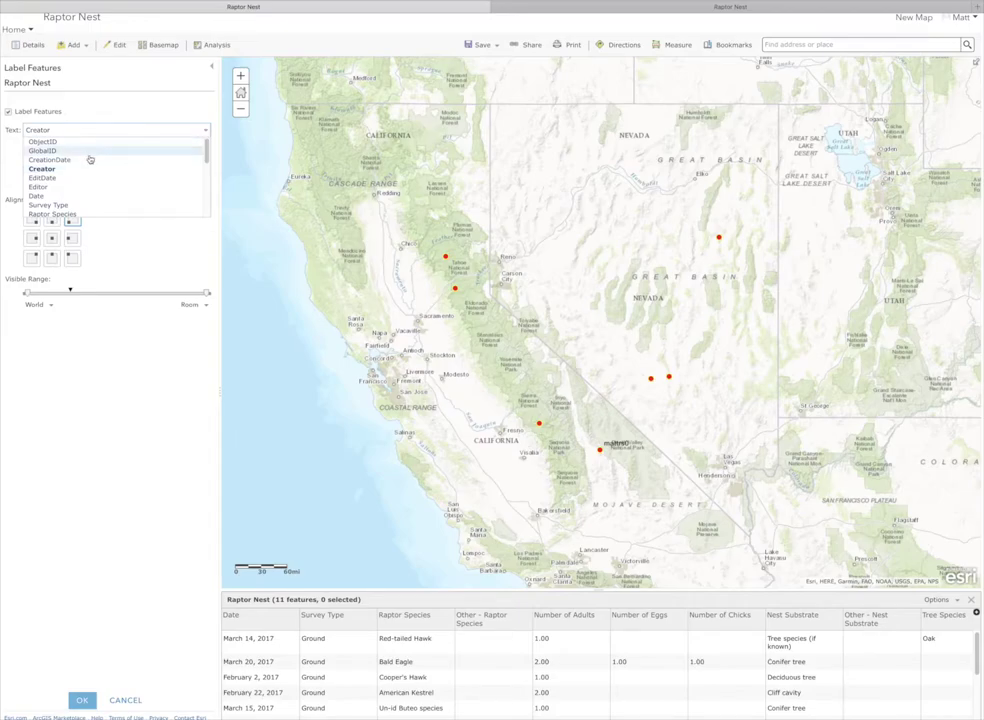
{"action": "left_click_drag", "start_coordinate": [205, 145], "coordinate": [204, 156]}
{"action": "left_click", "coordinate": [63, 183]}
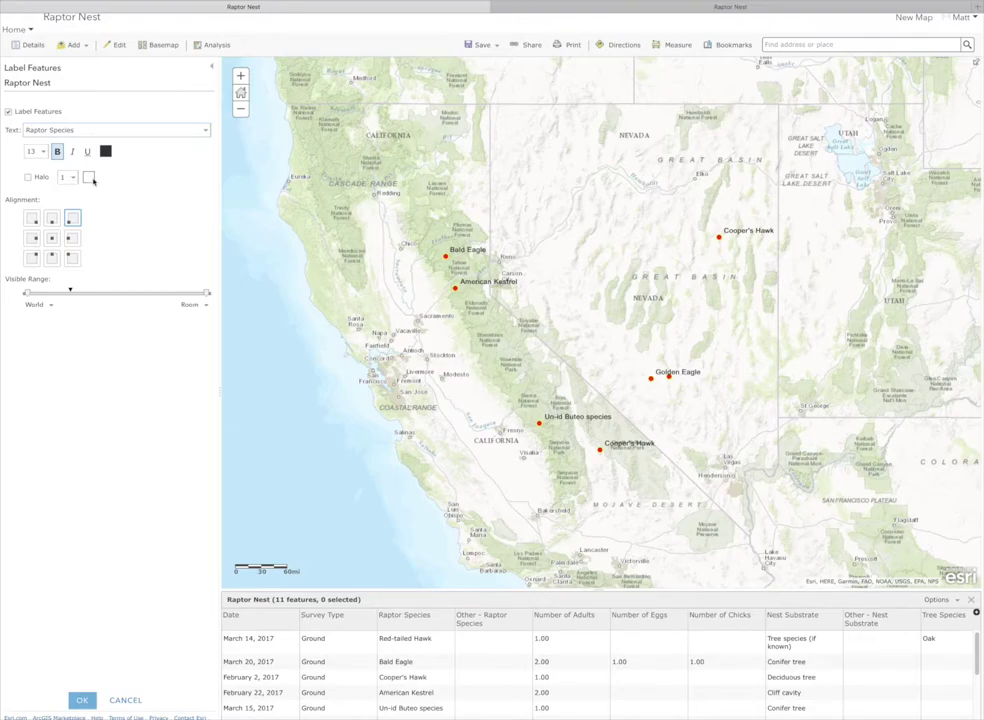
{"action": "left_click", "coordinate": [28, 178]}
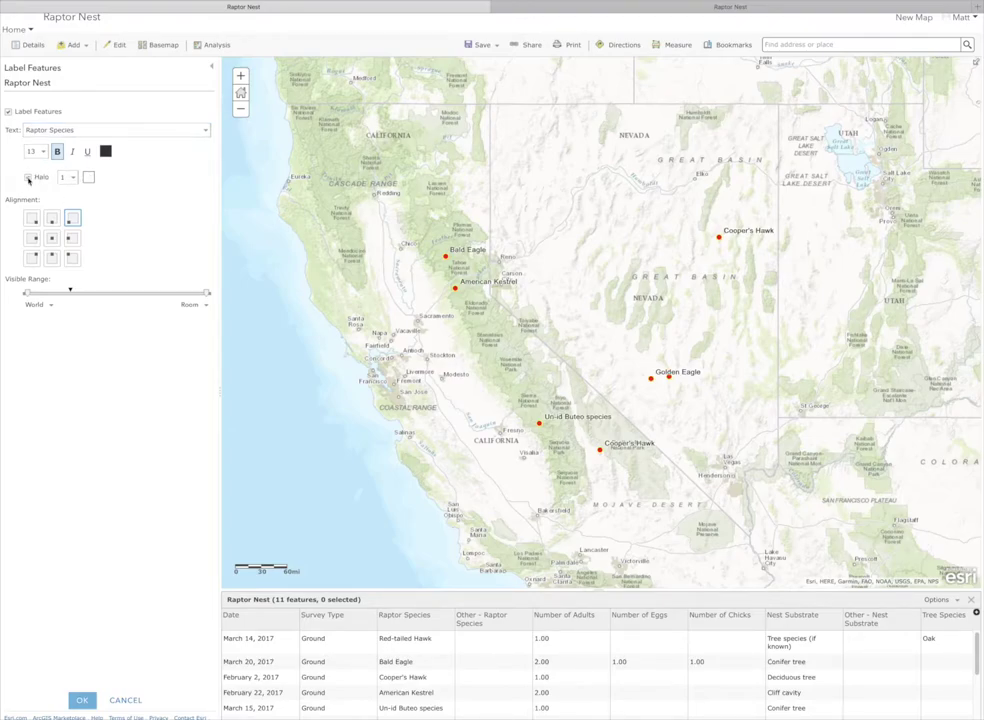
{"action": "left_click", "coordinate": [84, 700]}
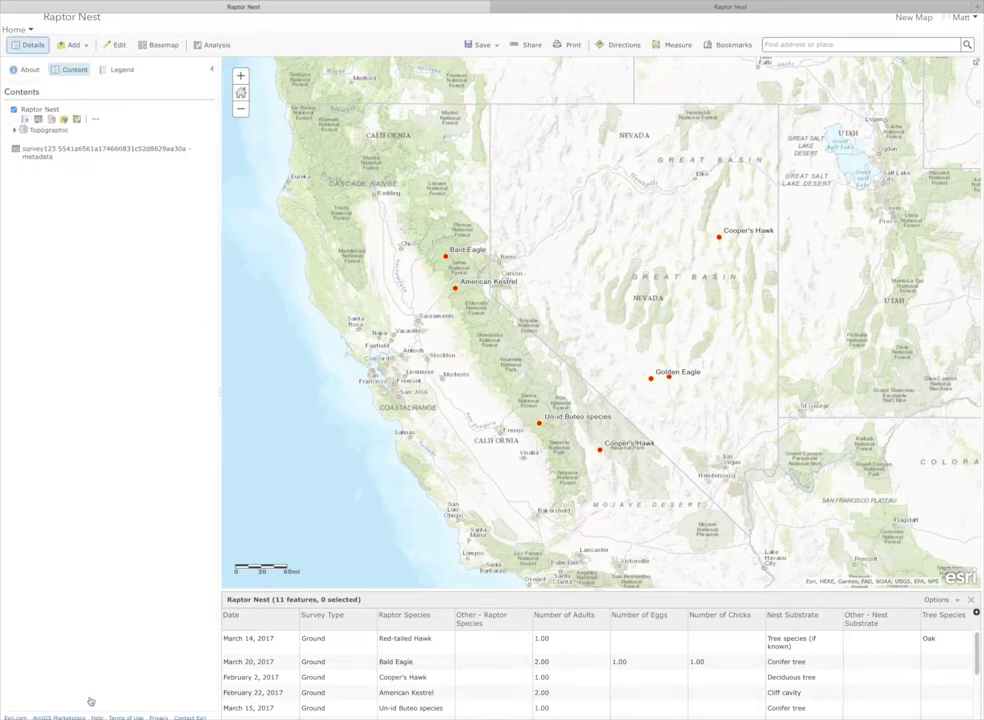
Change the map's basemap to Imagery with Labels
{"action": "left_click", "coordinate": [162, 46]}
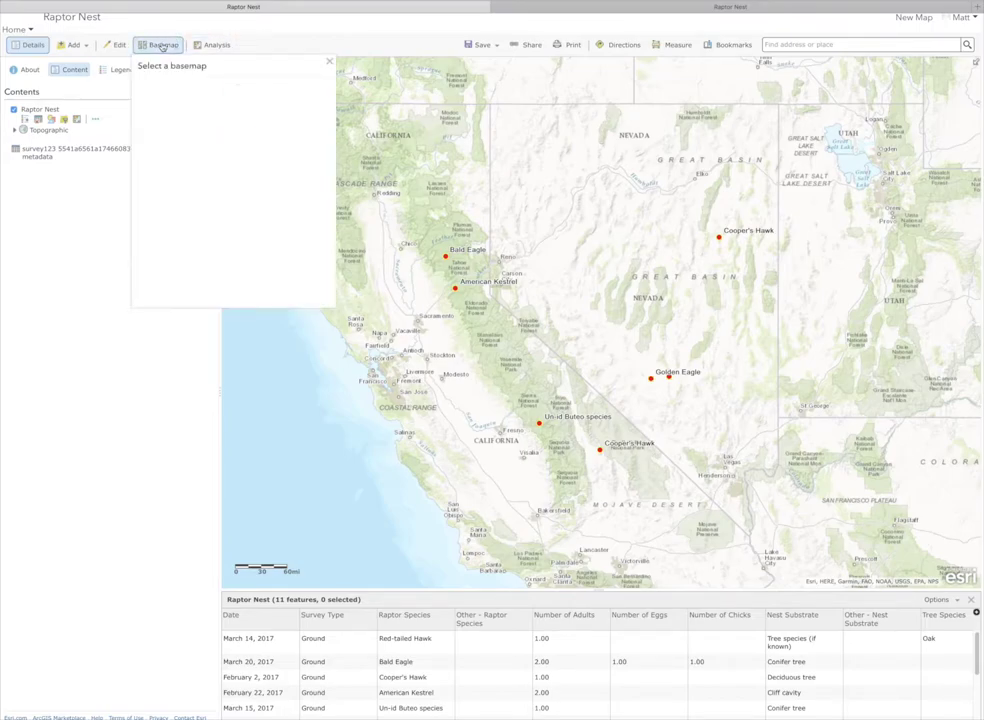
{"action": "left_click", "coordinate": [227, 101]}
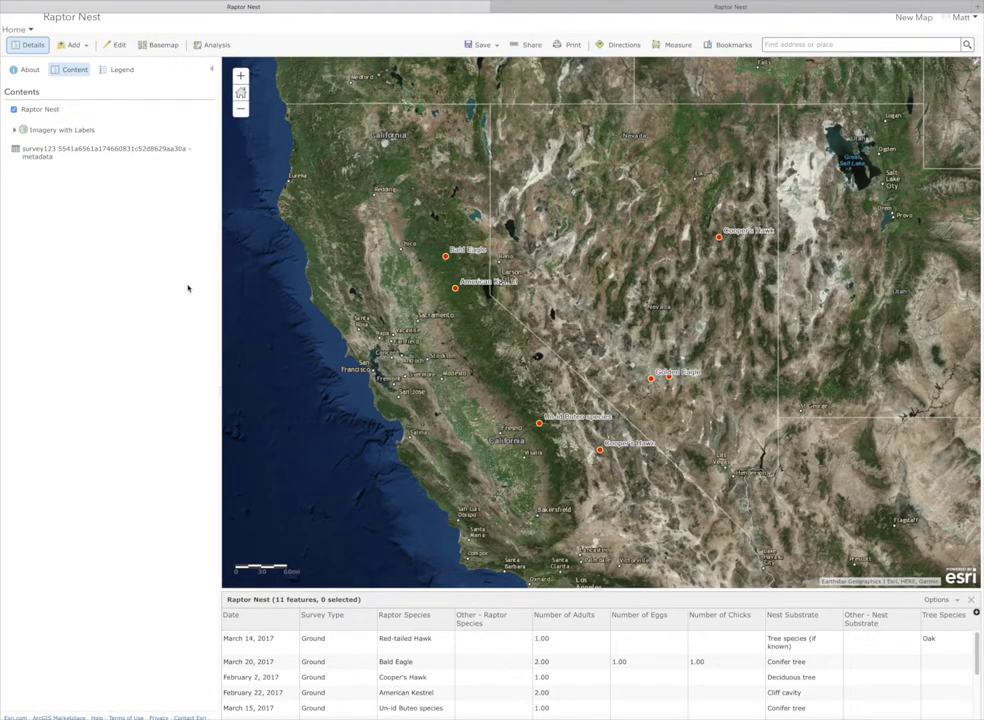
Switch the basemap to Imagery and style the Raptor Nest points by the Raptor Species attribute with unique symbols
{"action": "left_click", "coordinate": [163, 47]}
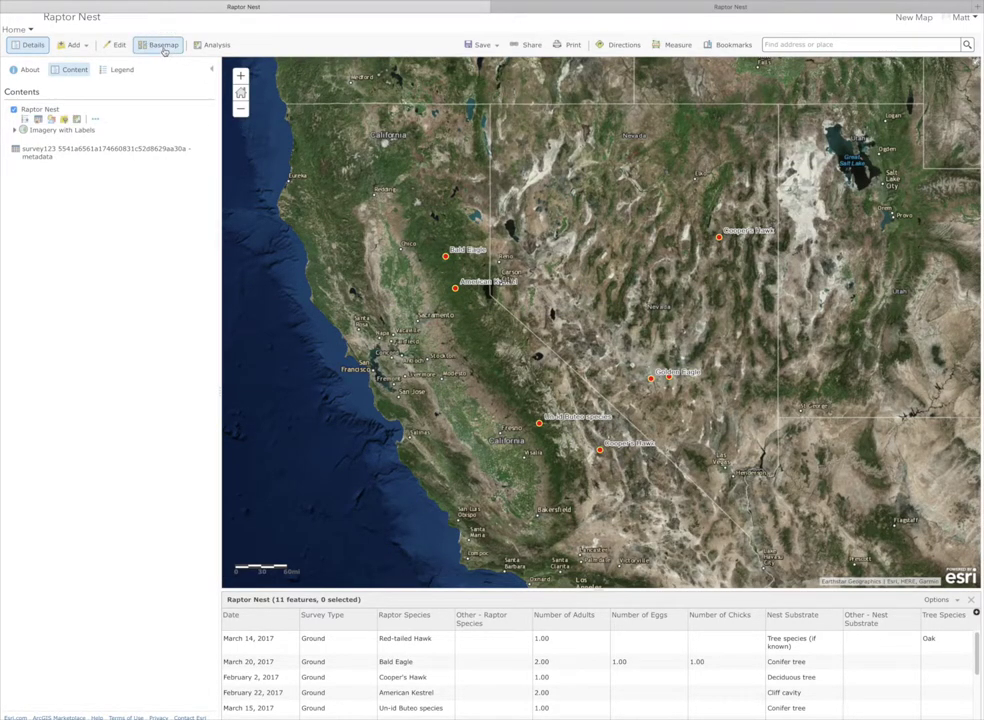
{"action": "left_click", "coordinate": [130, 83]}
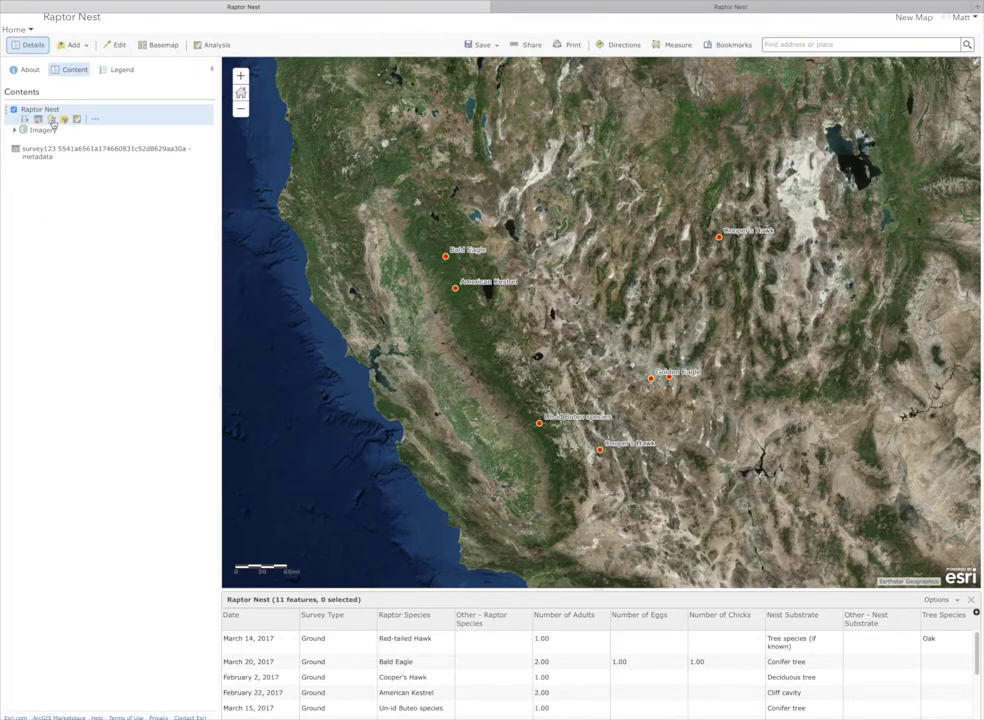
{"action": "left_click", "coordinate": [52, 120]}
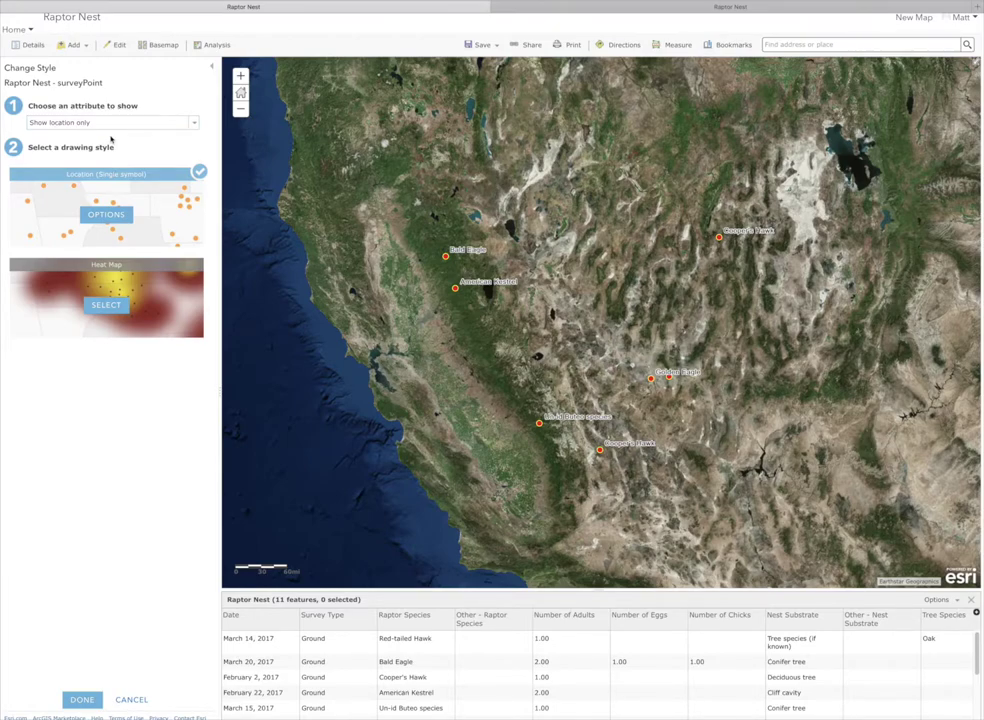
{"action": "left_click", "coordinate": [195, 124]}
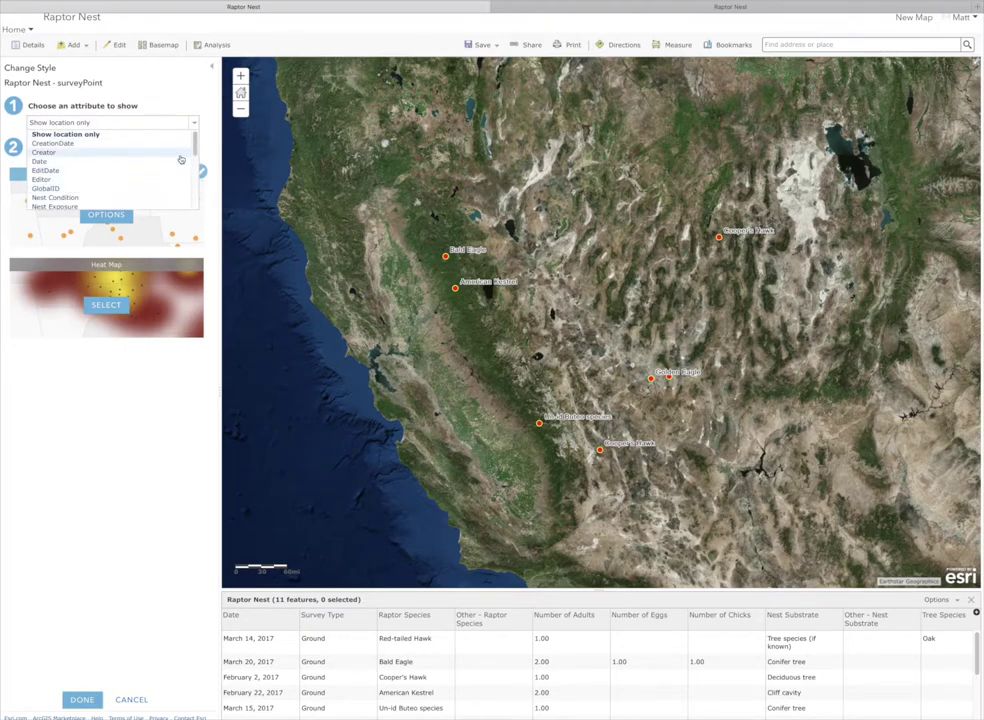
{"action": "scroll", "coordinate": [196, 155], "scroll_direction": "down", "scroll_amount": 3}
{"action": "left_click_drag", "start_coordinate": [196, 160], "coordinate": [192, 190]}
{"action": "left_click", "coordinate": [53, 177]}
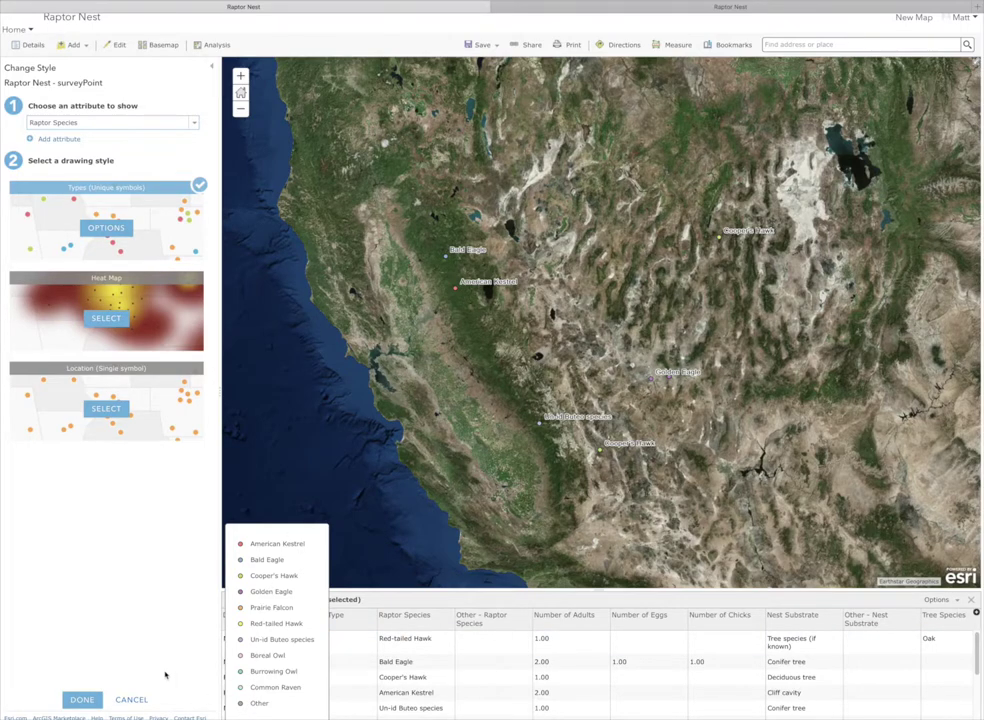
{"action": "left_click", "coordinate": [78, 699]}
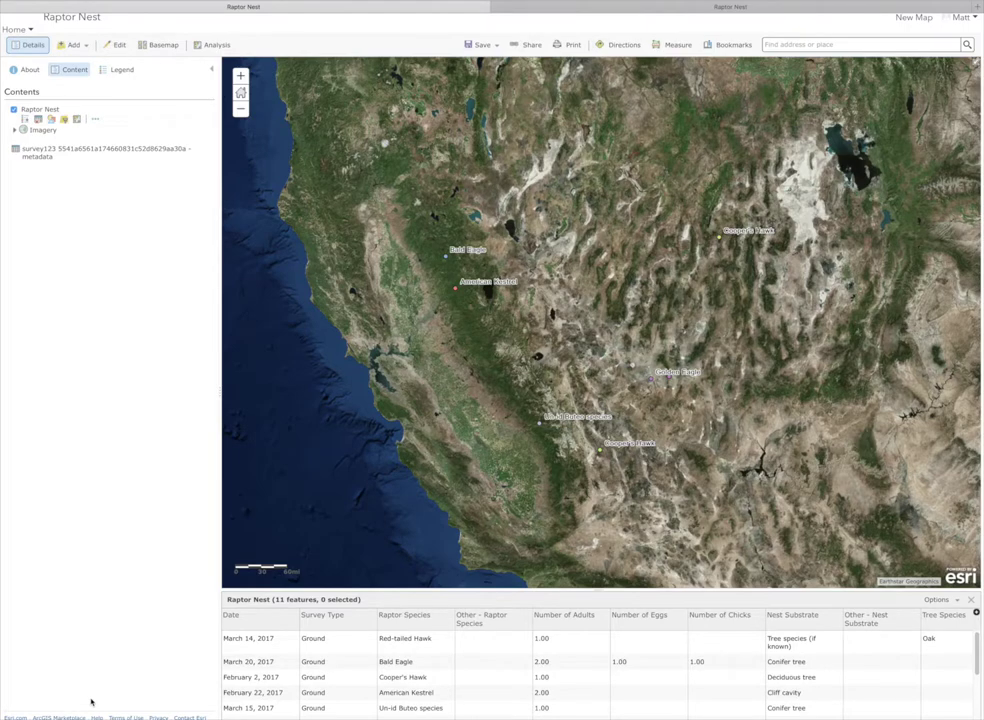
Inspect the pop-ups of both survey records at the northernmost American Kestrel point in Oregon
{"action": "left_click_drag", "start_coordinate": [288, 158], "coordinate": [363, 303]}
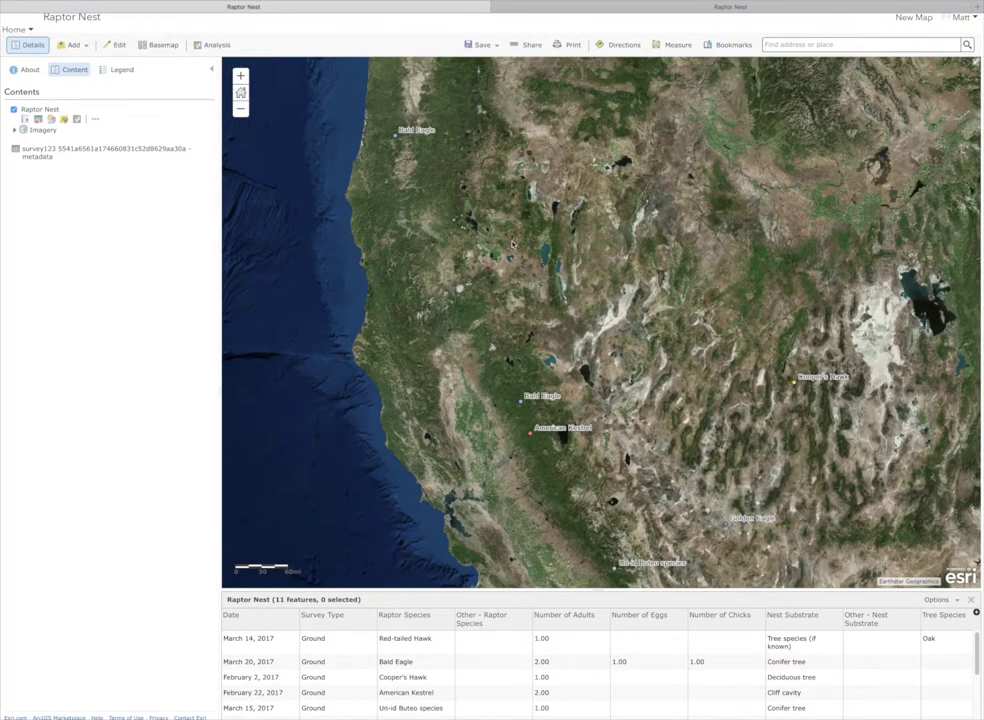
{"action": "left_click", "coordinate": [240, 108]}
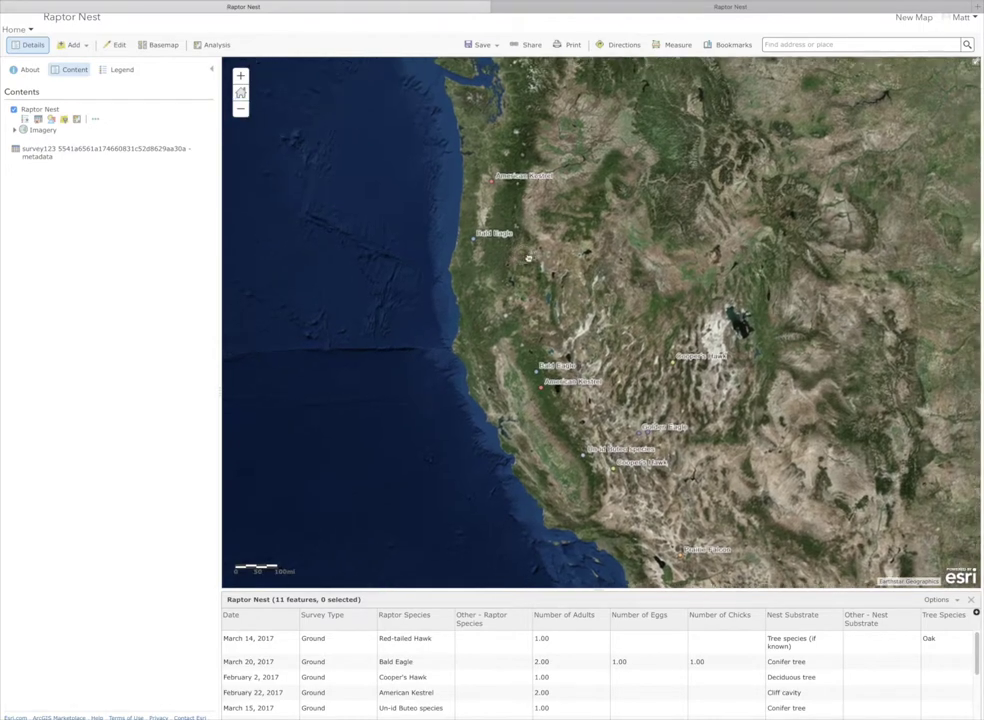
{"action": "left_click_drag", "start_coordinate": [538, 222], "coordinate": [445, 235]}
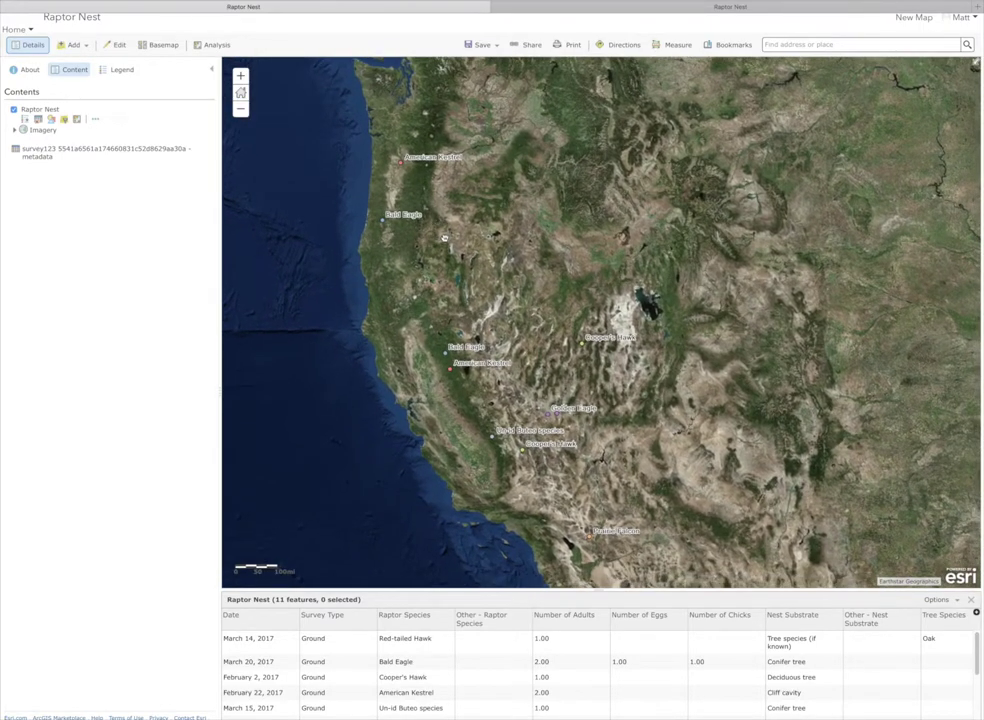
{"action": "left_click", "coordinate": [402, 163]}
{"action": "left_click_drag", "start_coordinate": [547, 133], "coordinate": [548, 238]}
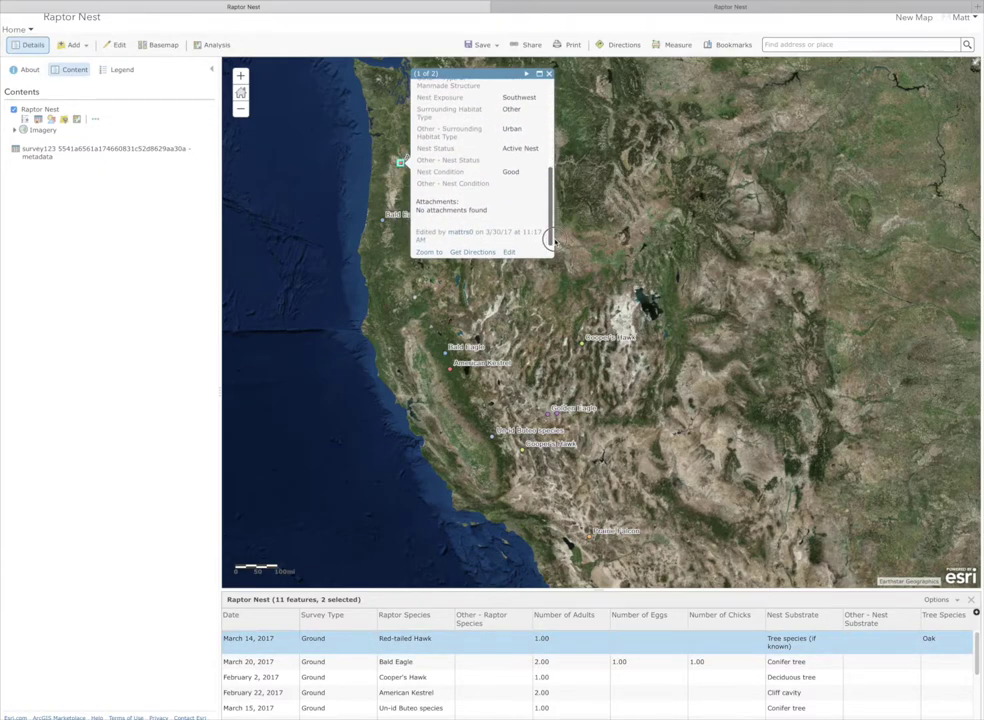
{"action": "scroll", "coordinate": [425, 185], "scroll_direction": "up", "scroll_amount": 5}
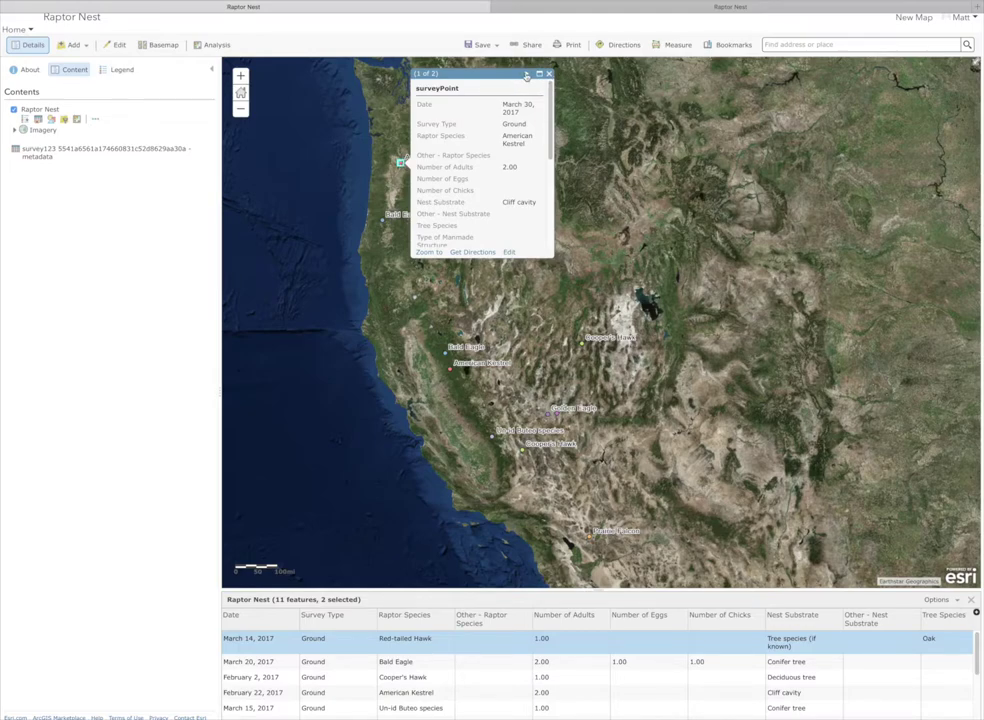
{"action": "left_click", "coordinate": [526, 76]}
{"action": "scroll", "coordinate": [547, 193], "scroll_direction": "down", "scroll_amount": 5}
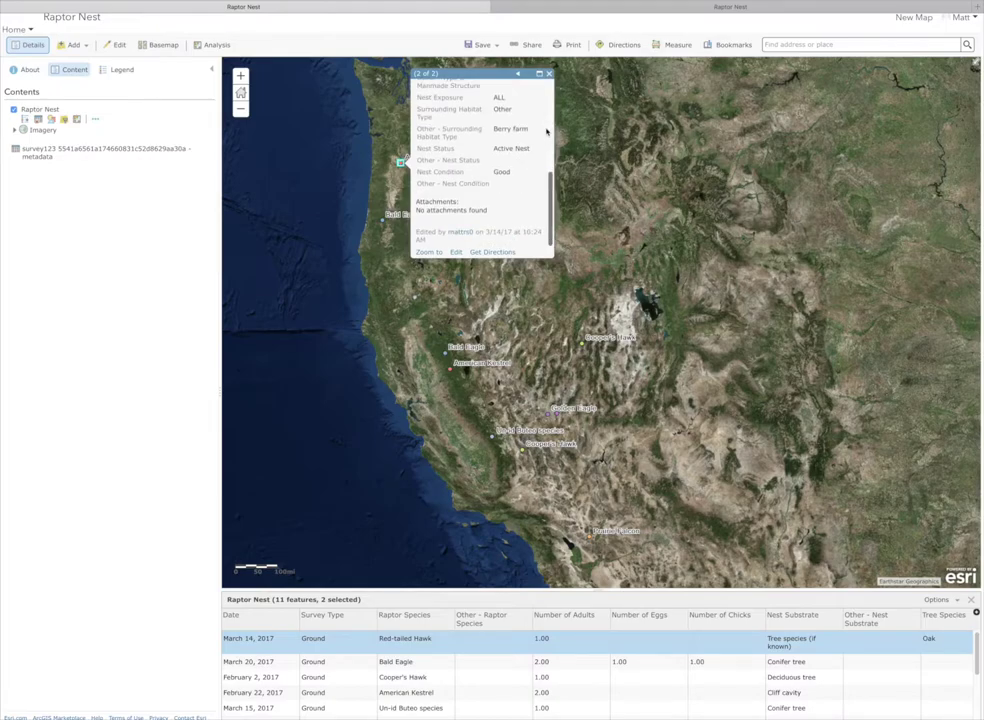
{"action": "left_click", "coordinate": [549, 74]}
Examine the surroundings of the Oregon American Kestrel point up close and review both survey records there again
{"action": "key", "text": "plus"}
{"action": "left_click_drag", "start_coordinate": [303, 117], "coordinate": [445, 289]}
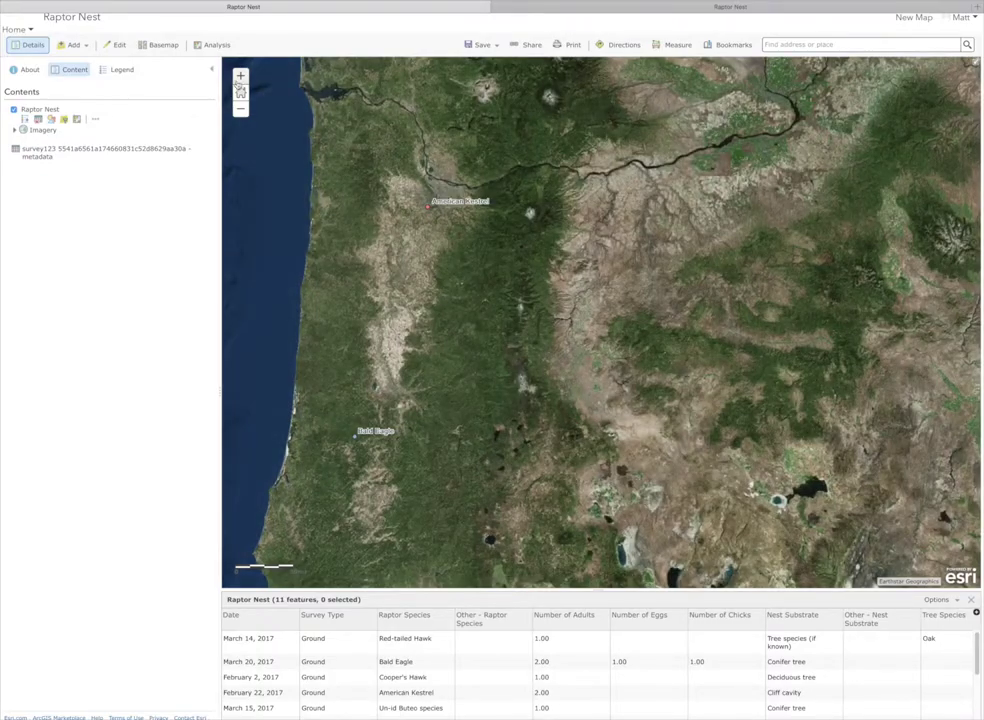
{"action": "scroll", "coordinate": [460, 235], "scroll_direction": "up", "scroll_amount": 3}
{"action": "scroll", "coordinate": [469, 202], "scroll_direction": "down", "scroll_amount": 3}
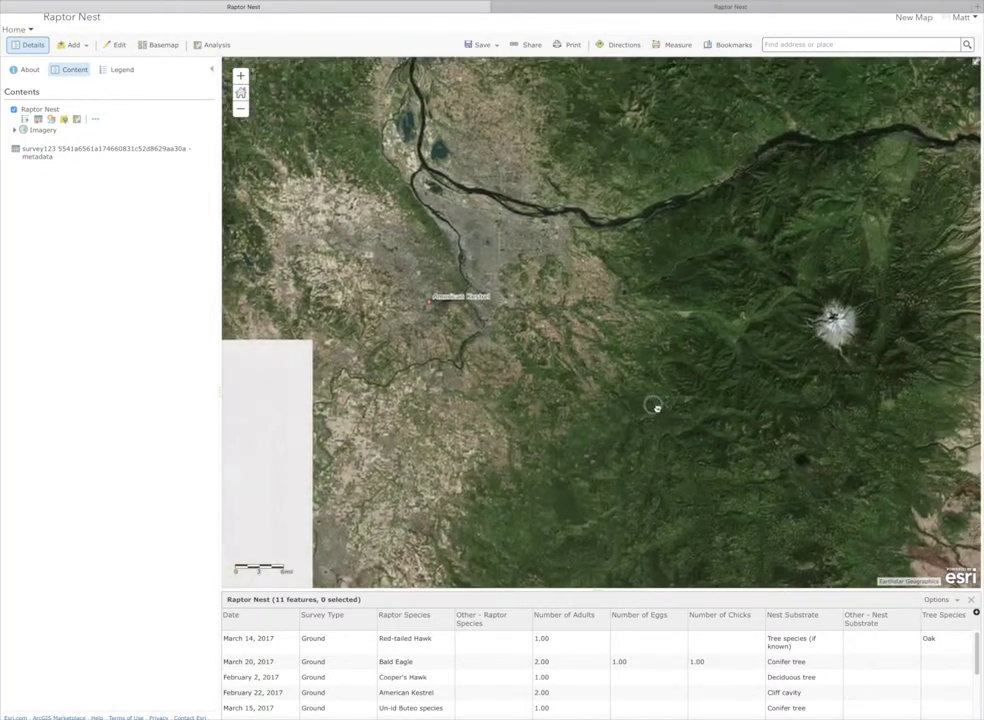
{"action": "scroll", "coordinate": [545, 256], "scroll_direction": "up", "scroll_amount": 1}
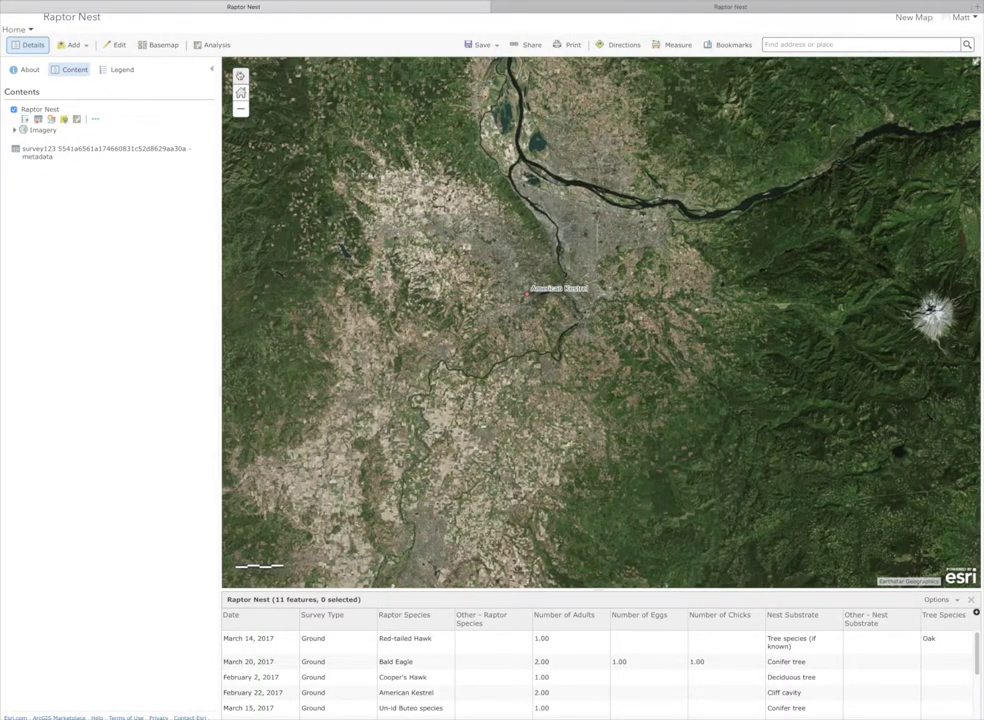
{"action": "scroll", "coordinate": [548, 232], "scroll_direction": "up", "scroll_amount": 2}
{"action": "scroll", "coordinate": [549, 225], "scroll_direction": "down", "scroll_amount": 3}
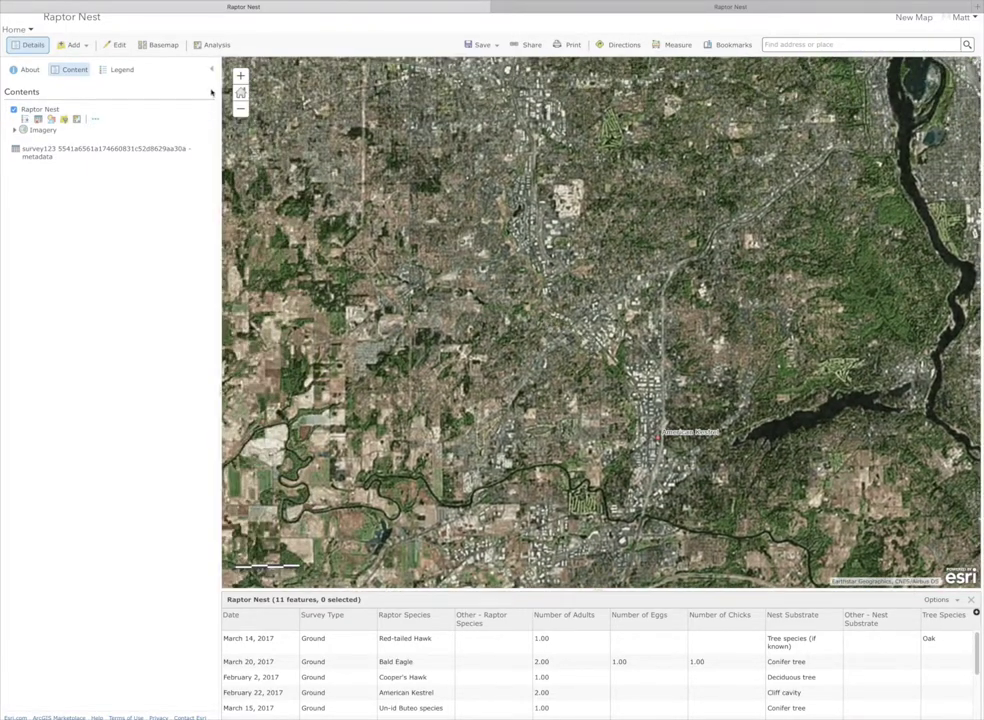
{"action": "scroll", "coordinate": [515, 248], "scroll_direction": "down", "scroll_amount": 1}
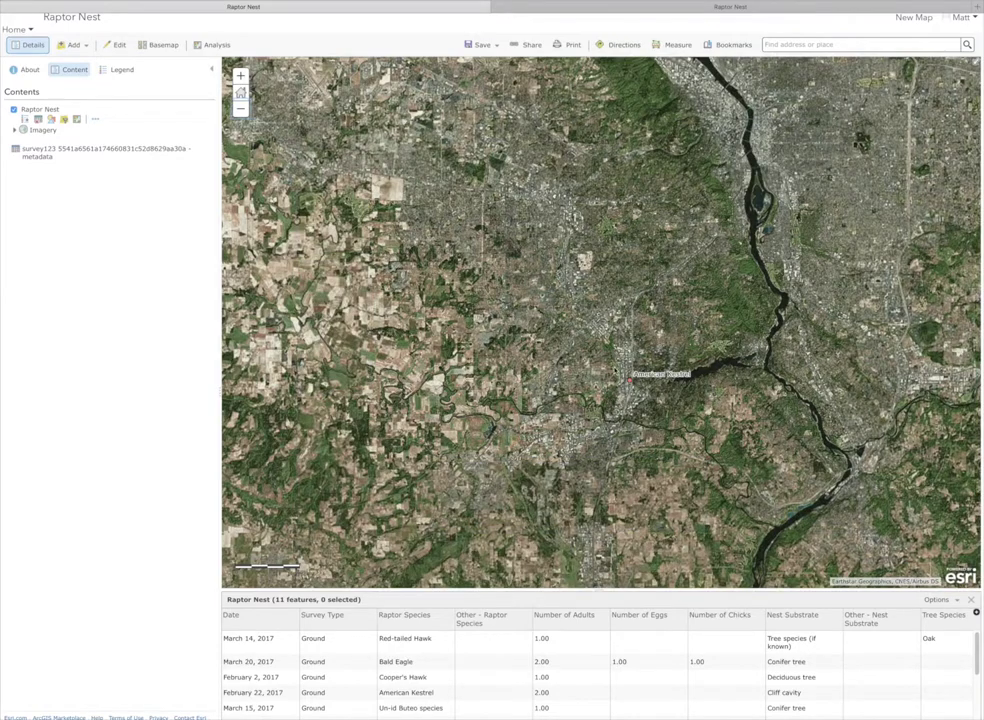
{"action": "scroll", "coordinate": [708, 422], "scroll_direction": "up", "scroll_amount": 2}
{"action": "left_click_drag", "start_coordinate": [606, 347], "coordinate": [580, 255]}
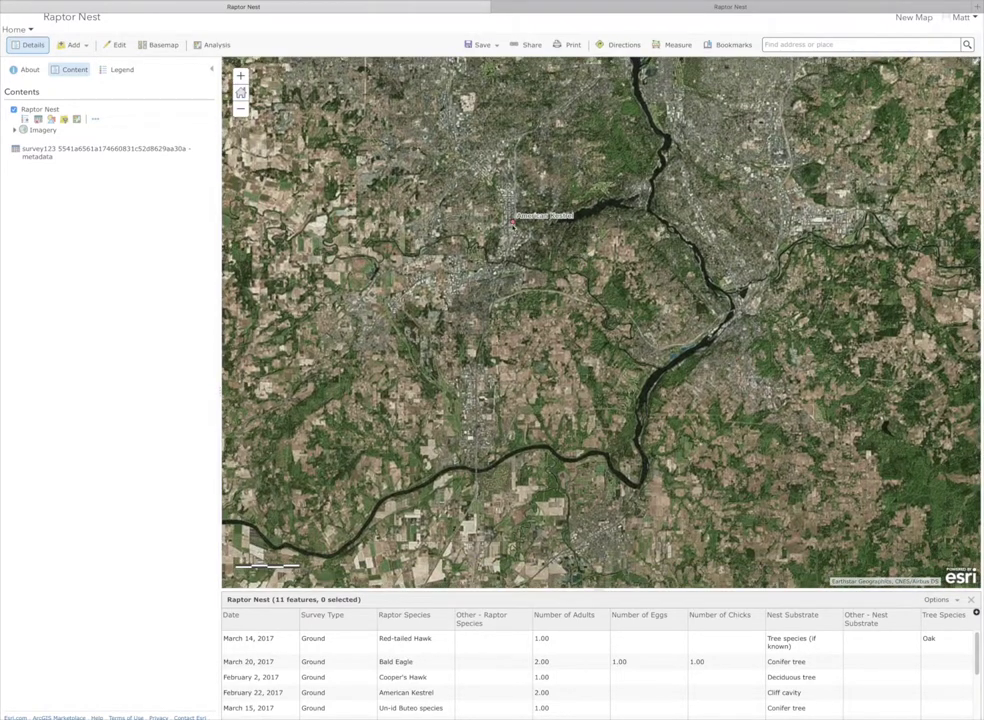
{"action": "left_click", "coordinate": [512, 222]}
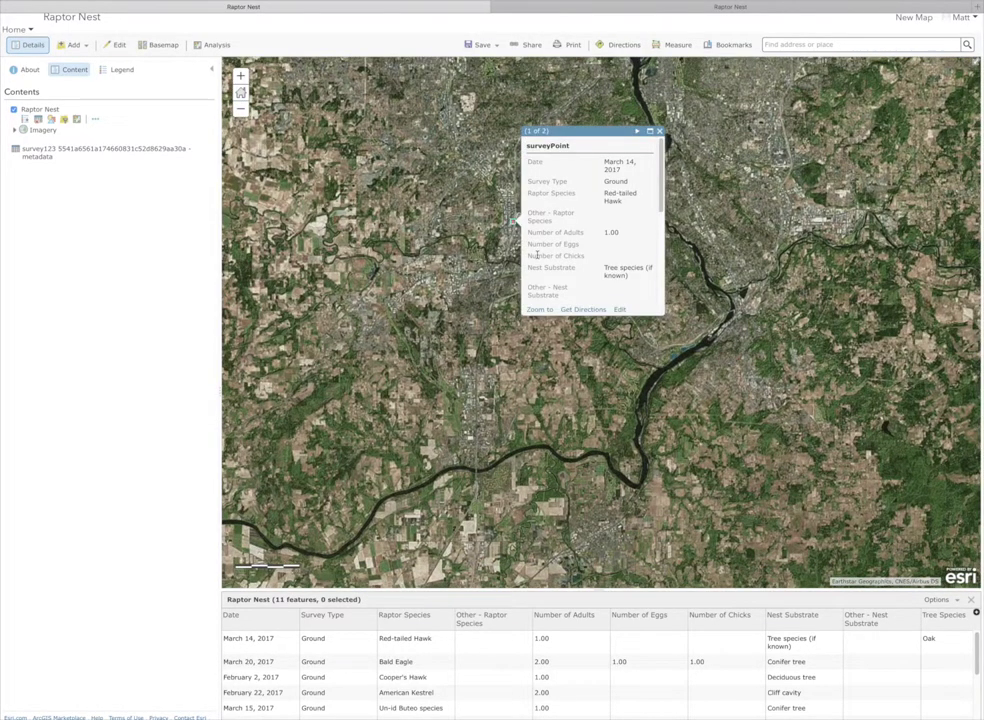
{"action": "left_click", "coordinate": [638, 132]}
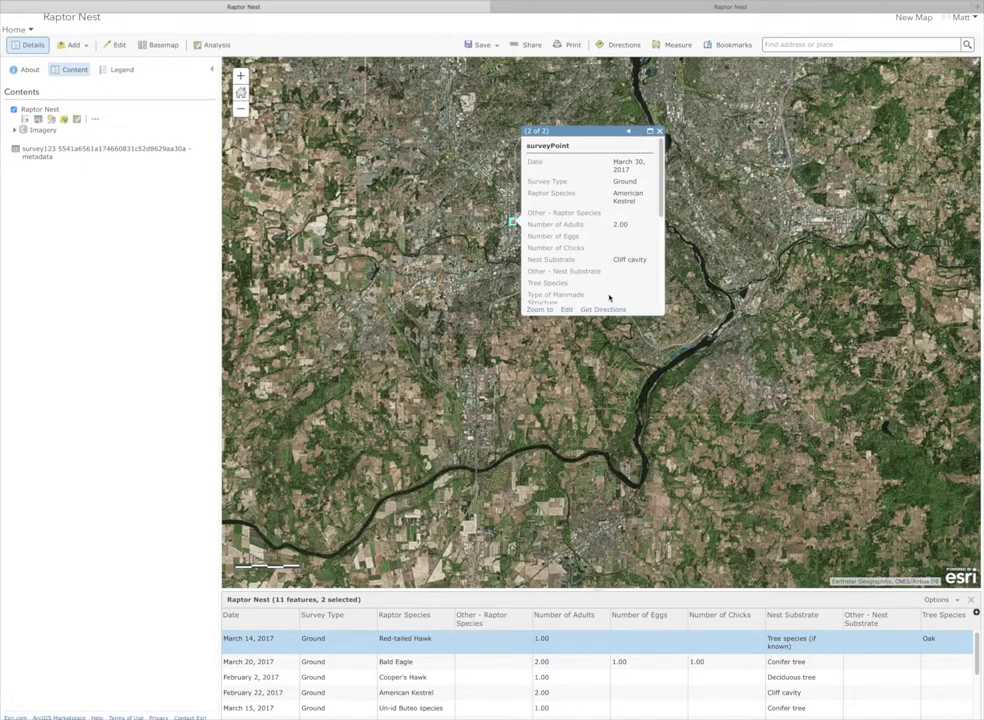
{"action": "left_click", "coordinate": [659, 131]}
{"action": "left_click_drag", "start_coordinate": [613, 505], "coordinate": [488, 230]}
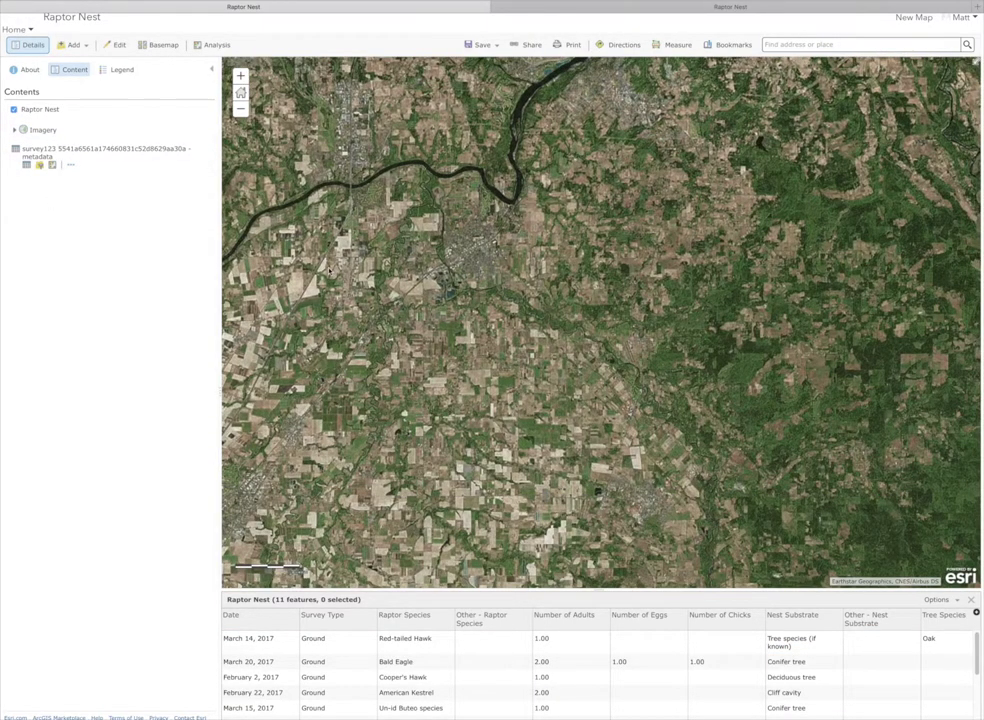
Save the map with the title "Raptor Nest map" and the tag "raptors"
{"action": "left_click", "coordinate": [483, 45]}
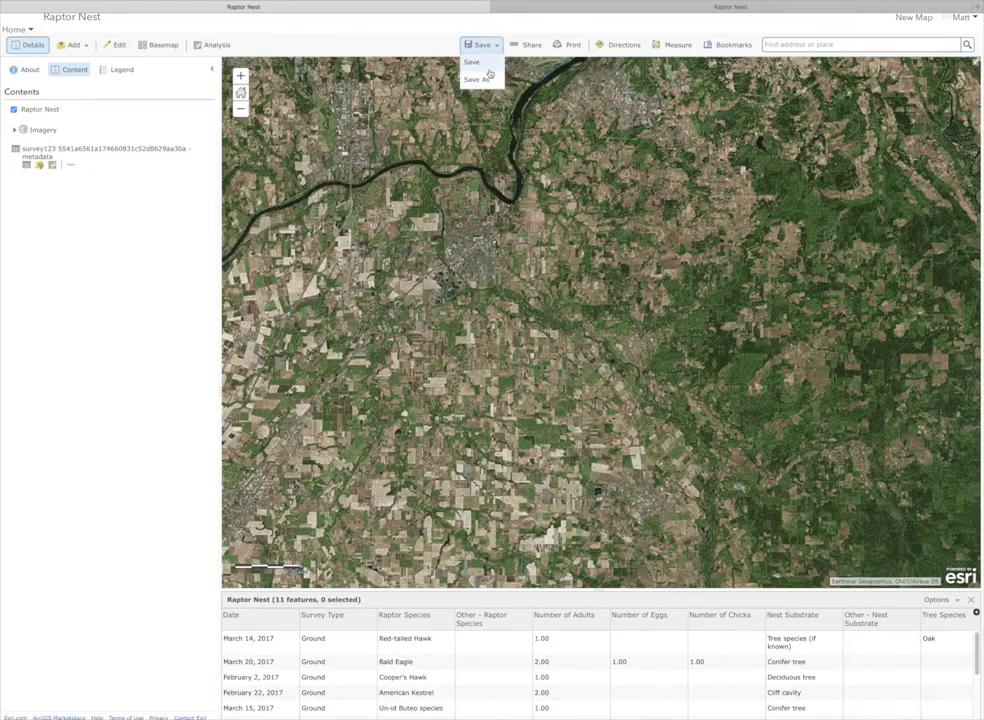
{"action": "left_click", "coordinate": [487, 68]}
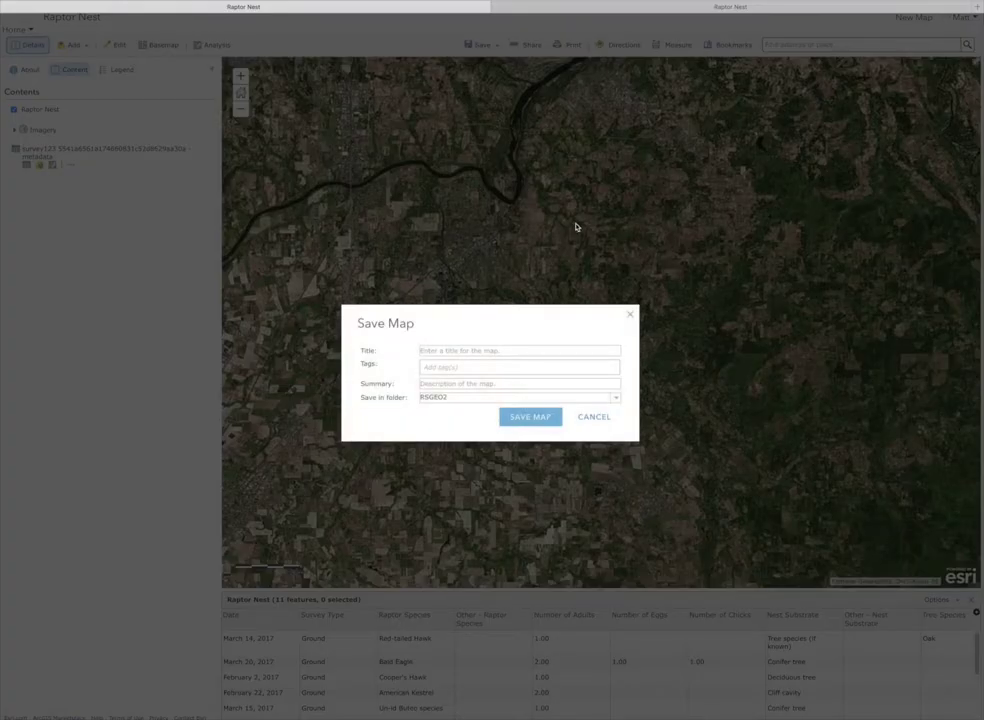
{"action": "left_click", "coordinate": [437, 351]}
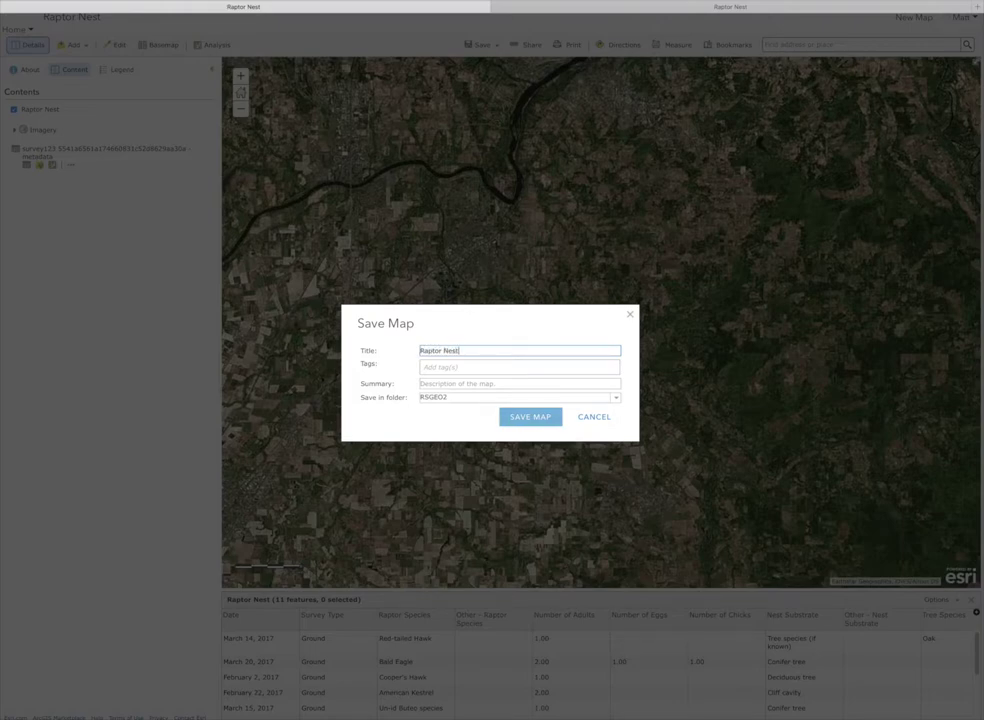
{"action": "left_click", "coordinate": [445, 368]}
{"action": "type", "text": "ra"}
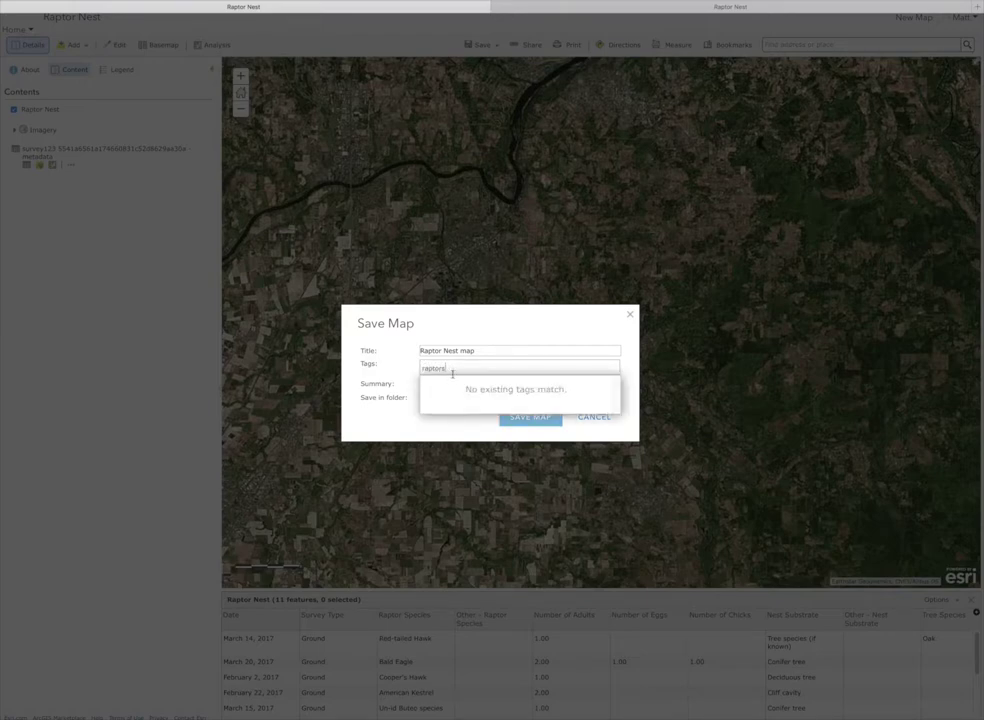
{"action": "type", "text": "ptors"}
{"action": "key", "text": "Return"}
{"action": "left_click", "coordinate": [532, 417]}
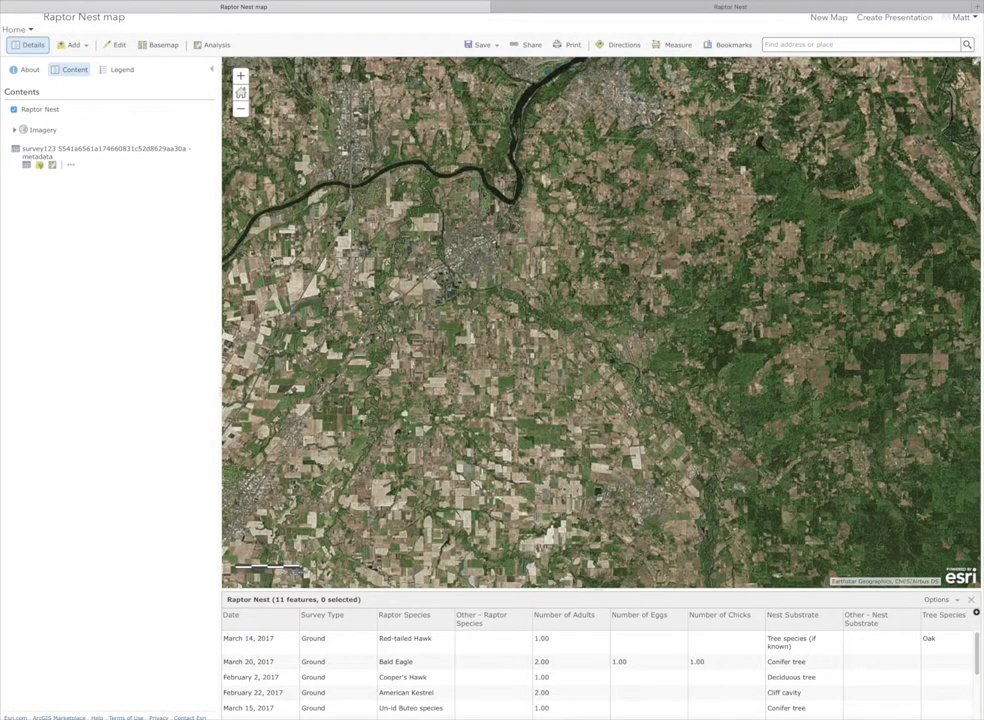
Open the item page of the Raptor Nest feature layer from the Sandbox Demos group
{"action": "left_click", "coordinate": [17, 29]}
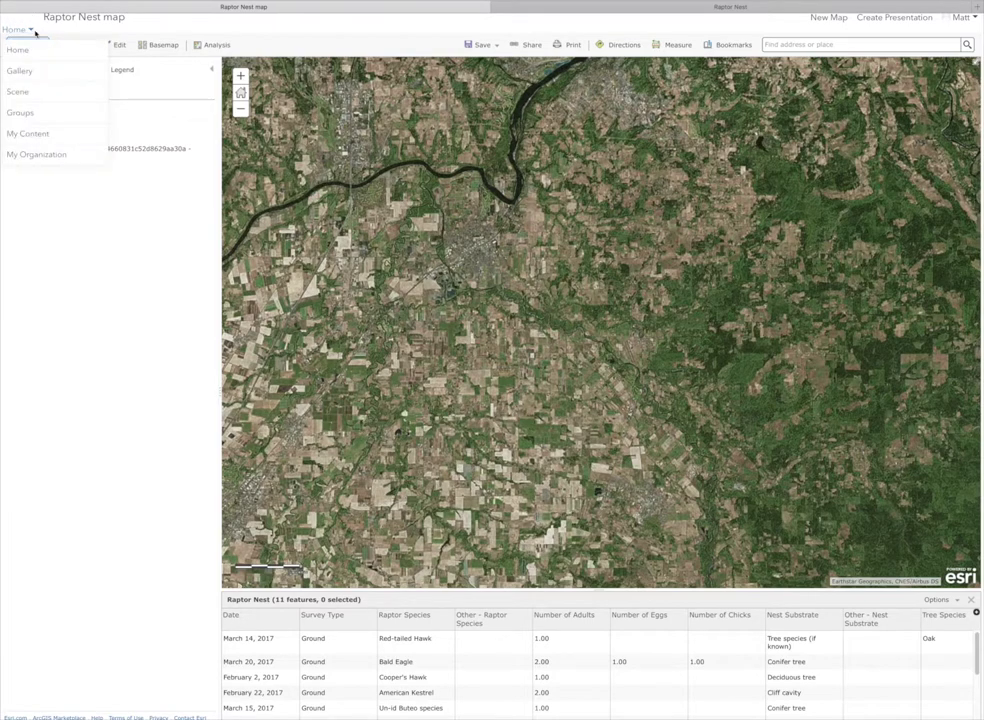
{"action": "left_click", "coordinate": [29, 111]}
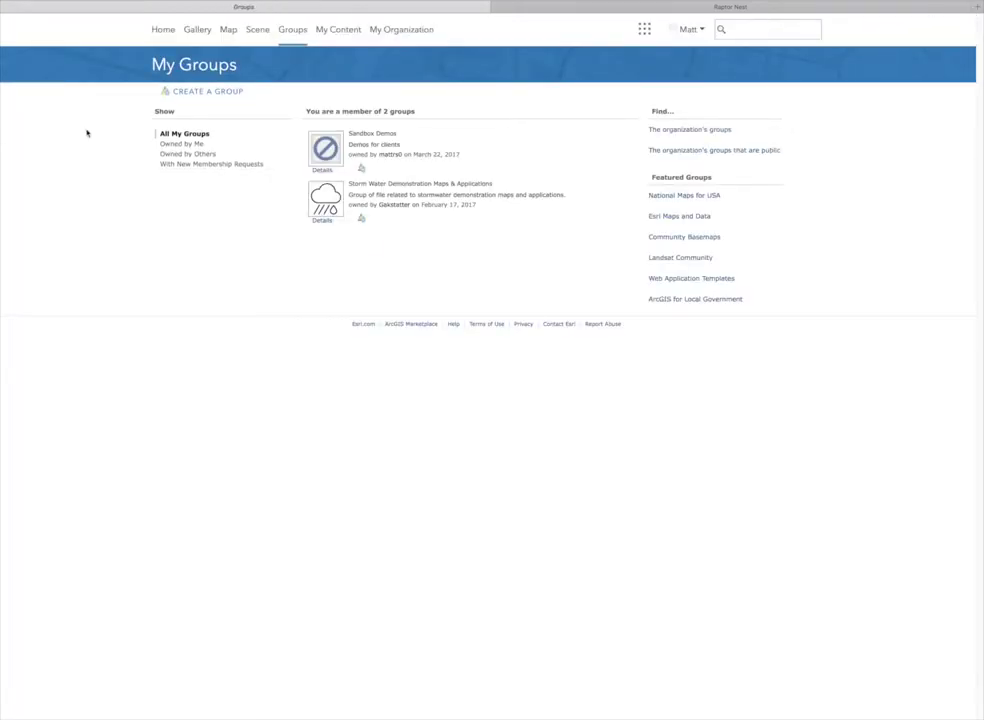
{"action": "left_click", "coordinate": [362, 133]}
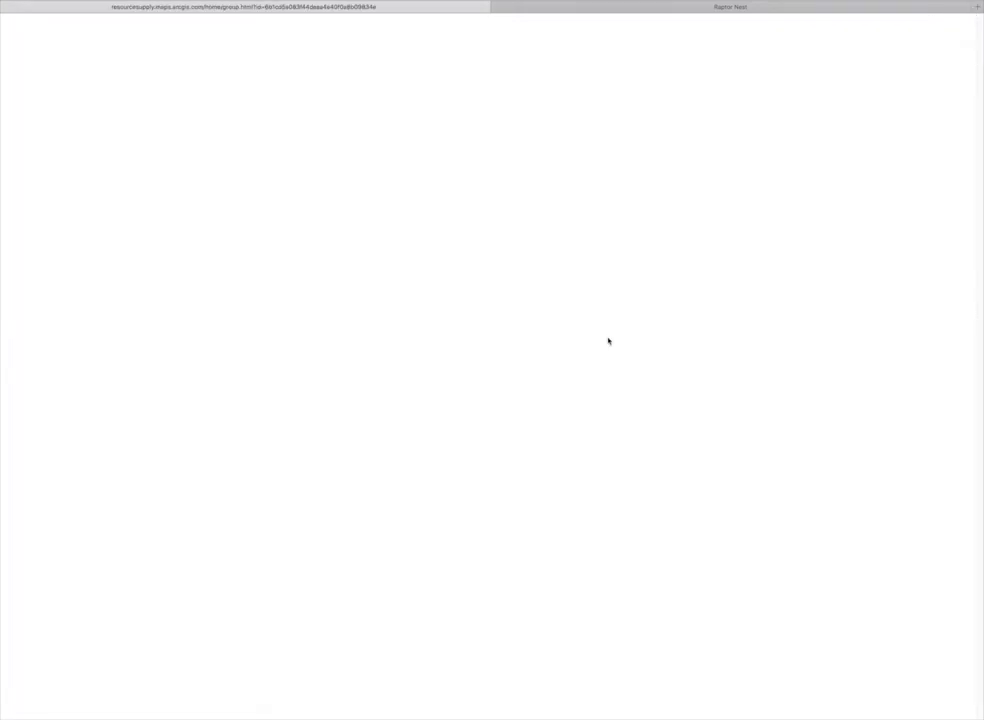
{"action": "scroll", "coordinate": [578, 402], "scroll_direction": "down", "scroll_amount": 2}
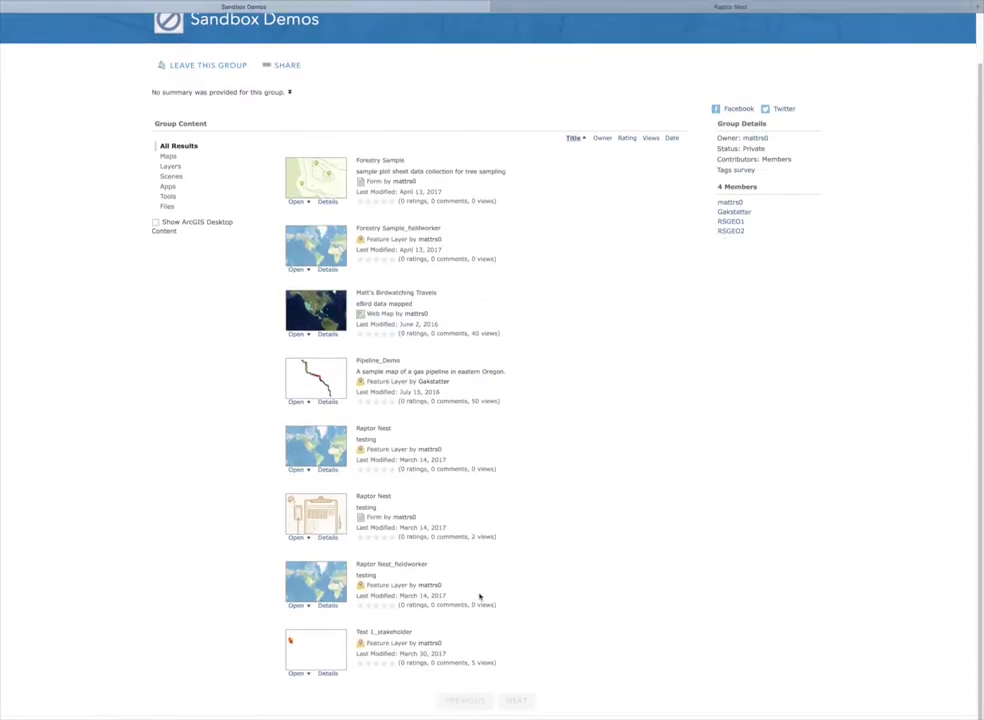
{"action": "left_click", "coordinate": [372, 432]}
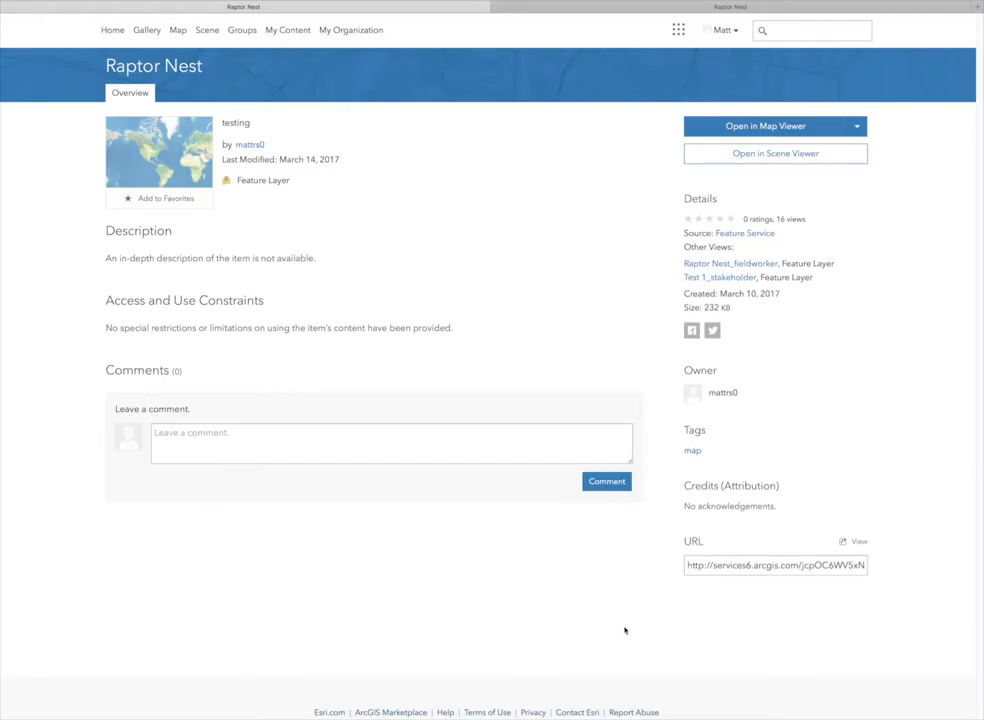
Export the Raptor Nest layer to a CSV file titled "Raptor Nest" with the tag "raptor"
{"action": "left_click", "coordinate": [860, 182]}
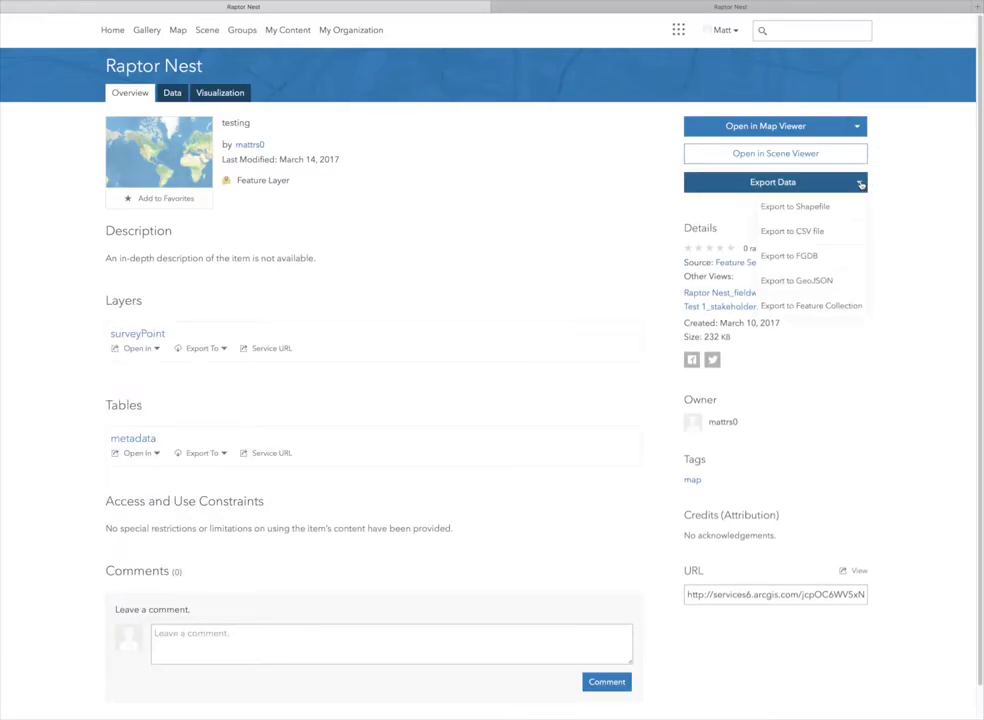
{"action": "left_click", "coordinate": [792, 233]}
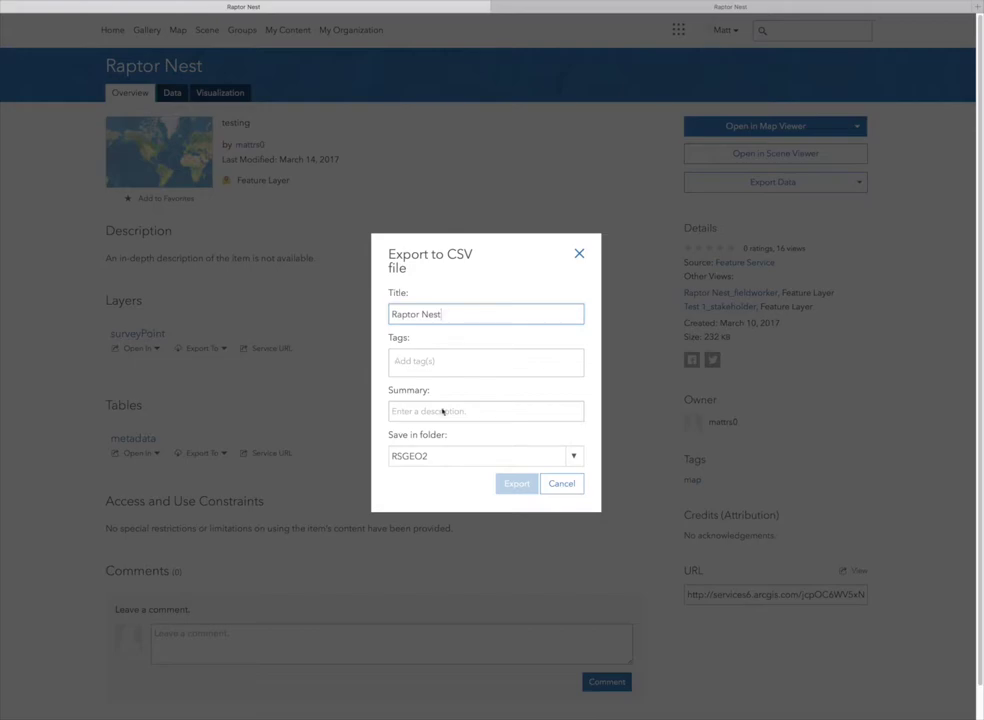
{"action": "left_click", "coordinate": [395, 361]}
{"action": "type", "text": "raptor"}
{"action": "key", "text": "Return"}
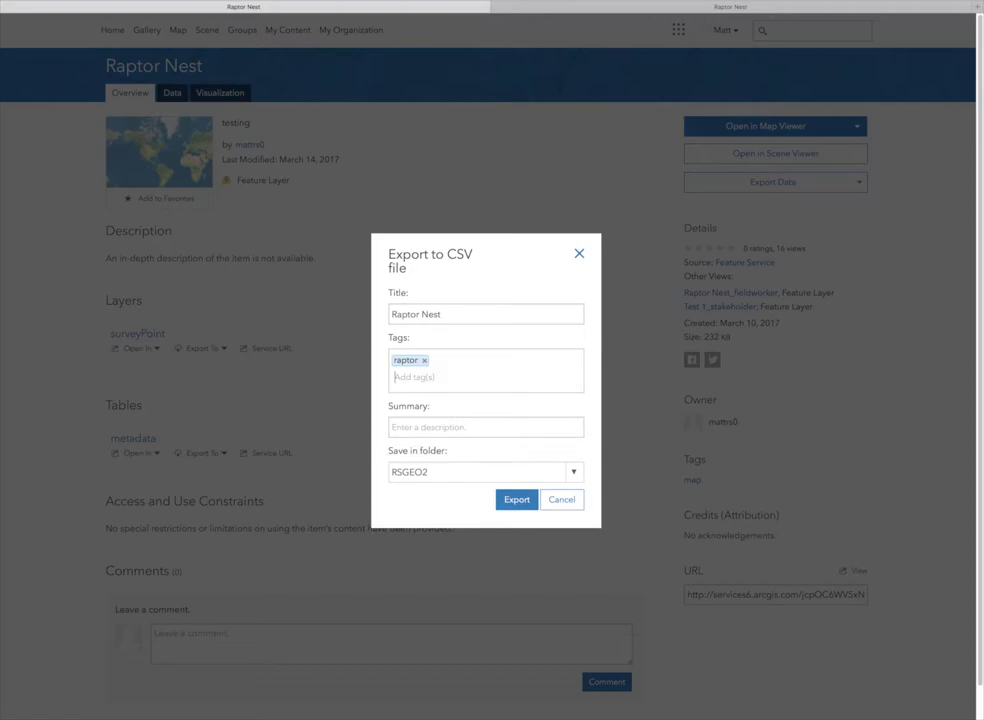
{"action": "left_click", "coordinate": [526, 503]}
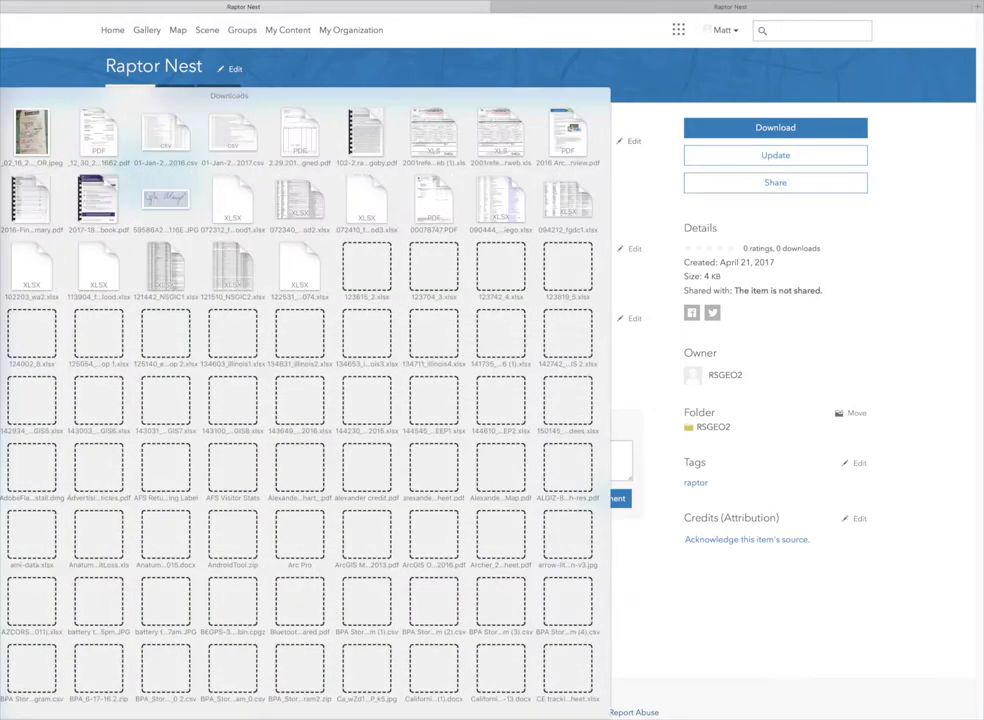
Open surveyPoint_0.csv from the downloaded Raptor_Nest folder in Excel and close the folder window
{"action": "scroll", "coordinate": [455, 575], "scroll_direction": "down", "scroll_amount": 3}
{"action": "scroll", "coordinate": [455, 575], "scroll_direction": "down", "scroll_amount": 20}
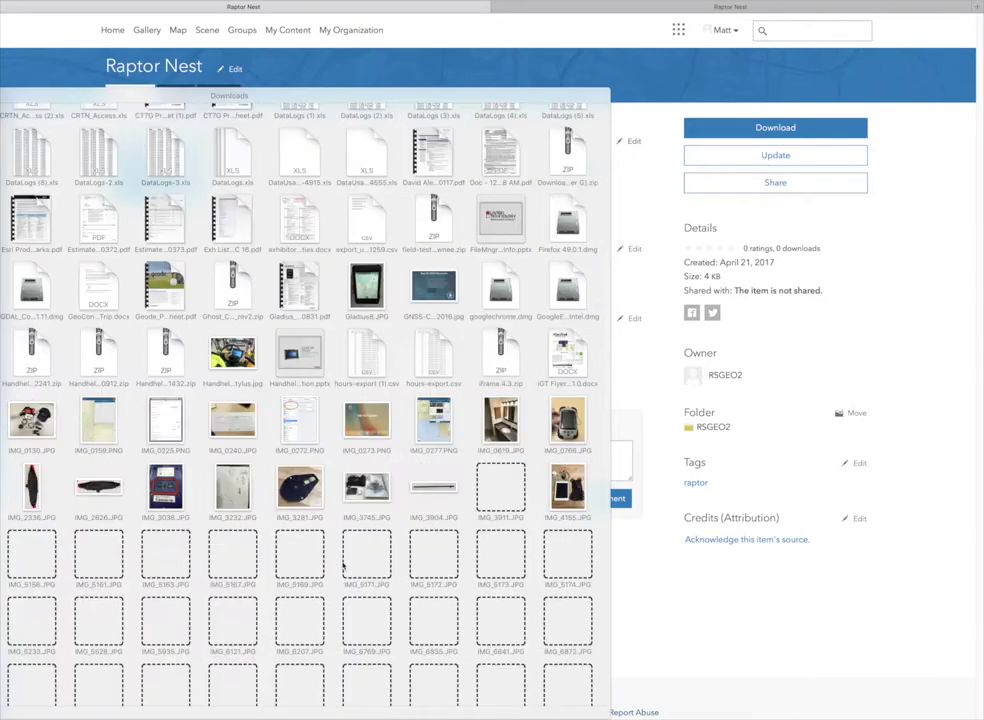
{"action": "left_click", "coordinate": [500, 668]}
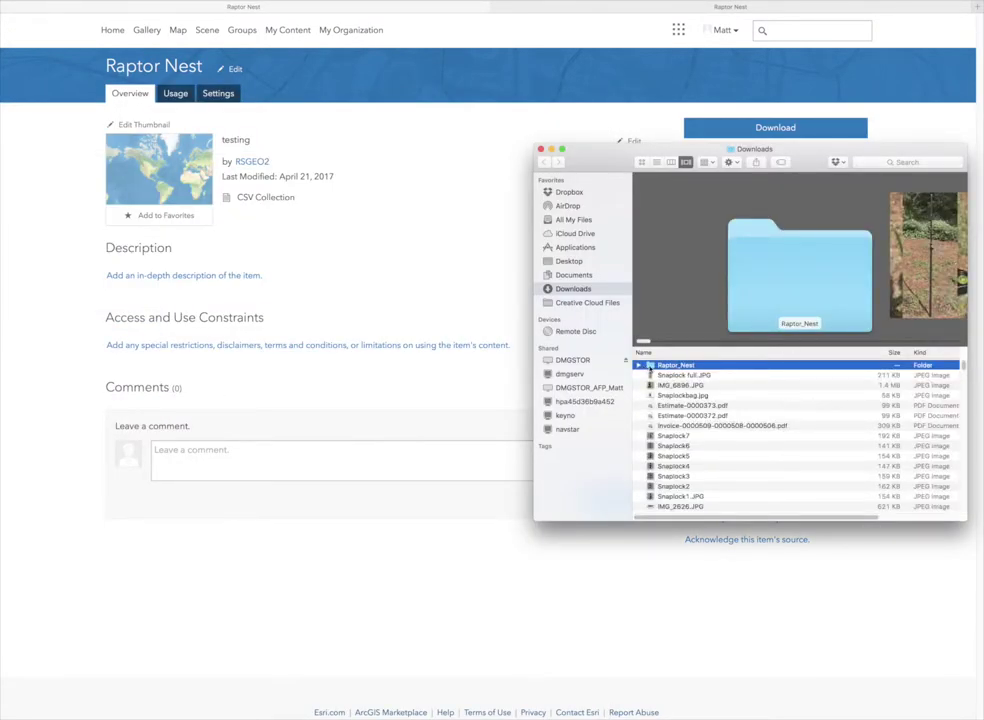
{"action": "double_click", "coordinate": [660, 365]}
{"action": "left_click", "coordinate": [682, 370]}
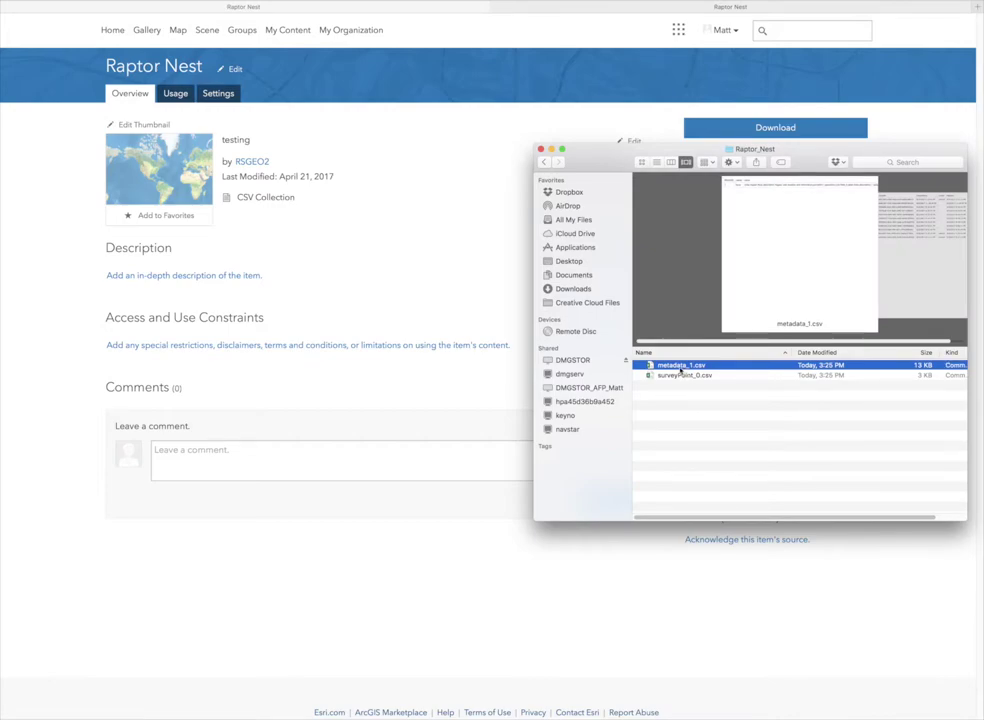
{"action": "double_click", "coordinate": [680, 376]}
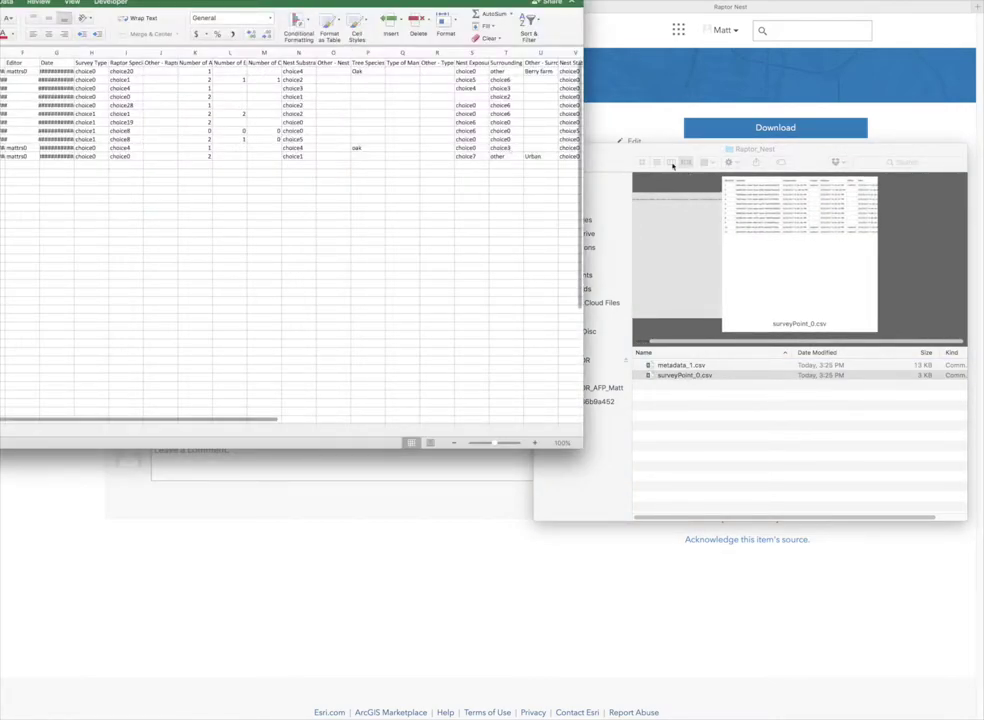
{"action": "left_click", "coordinate": [672, 165]}
{"action": "key", "text": "super+w"}
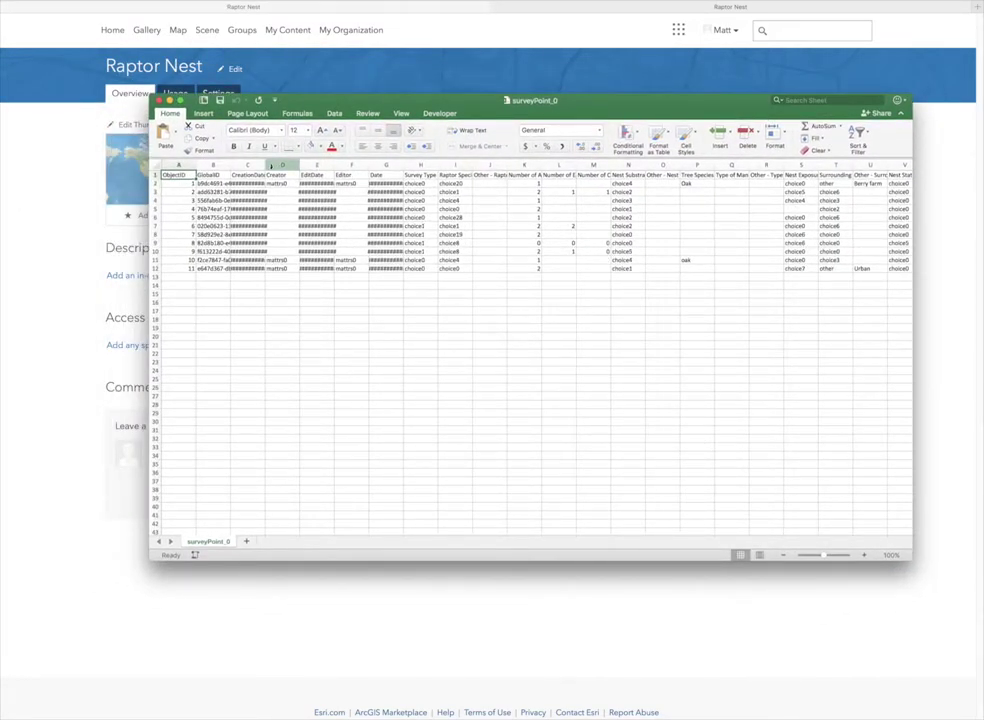
Fit the CreationDate, EditDate and Date columns to their contents, then return to the Raptor Nest item page in the browser
{"action": "double_click", "coordinate": [265, 165]}
{"action": "double_click", "coordinate": [339, 165]}
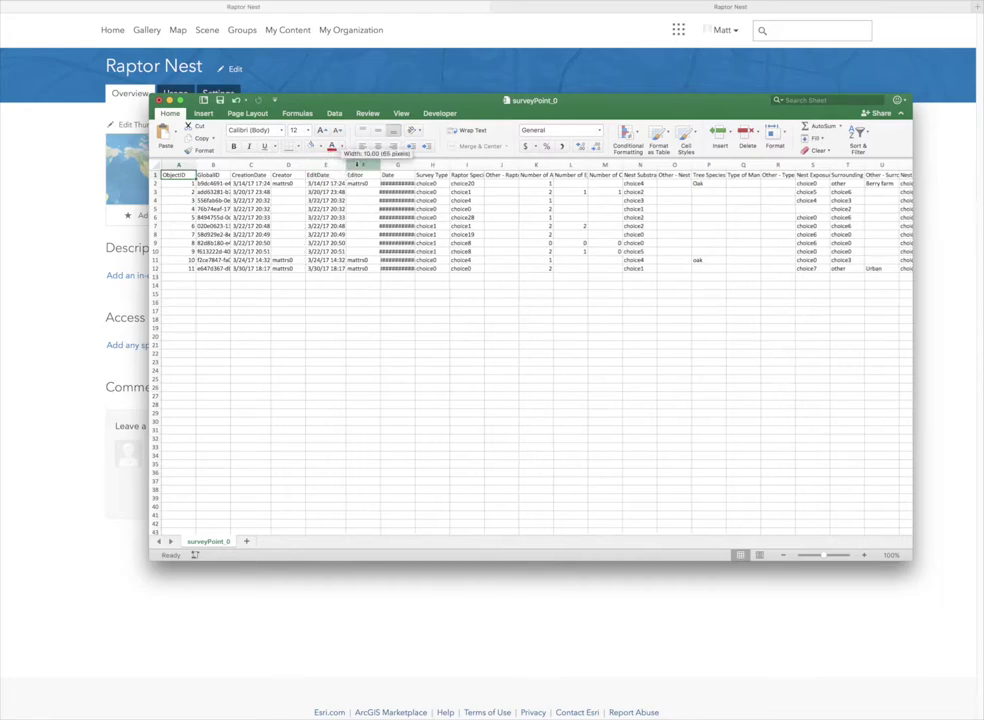
{"action": "double_click", "coordinate": [414, 165]}
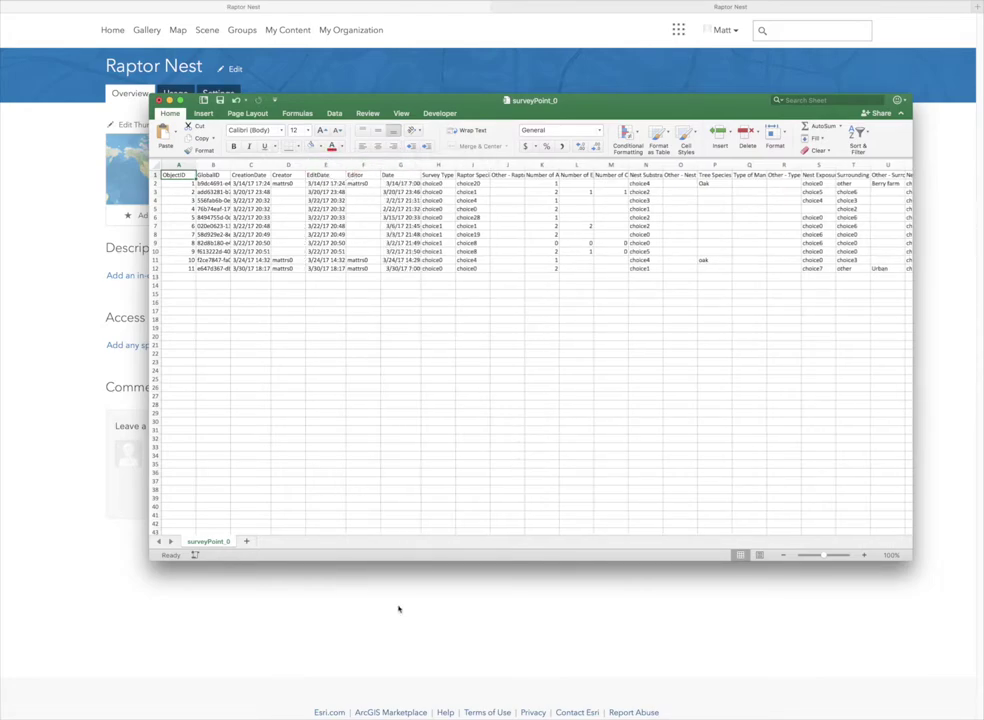
{"action": "mouse_move", "coordinate": [486, 536]}
{"action": "left_mouse_down"}
{"action": "mouse_move", "coordinate": [724, 520]}
{"action": "mouse_move", "coordinate": [480, 516]}
{"action": "left_mouse_up"}
{"action": "left_click", "coordinate": [125, 80]}
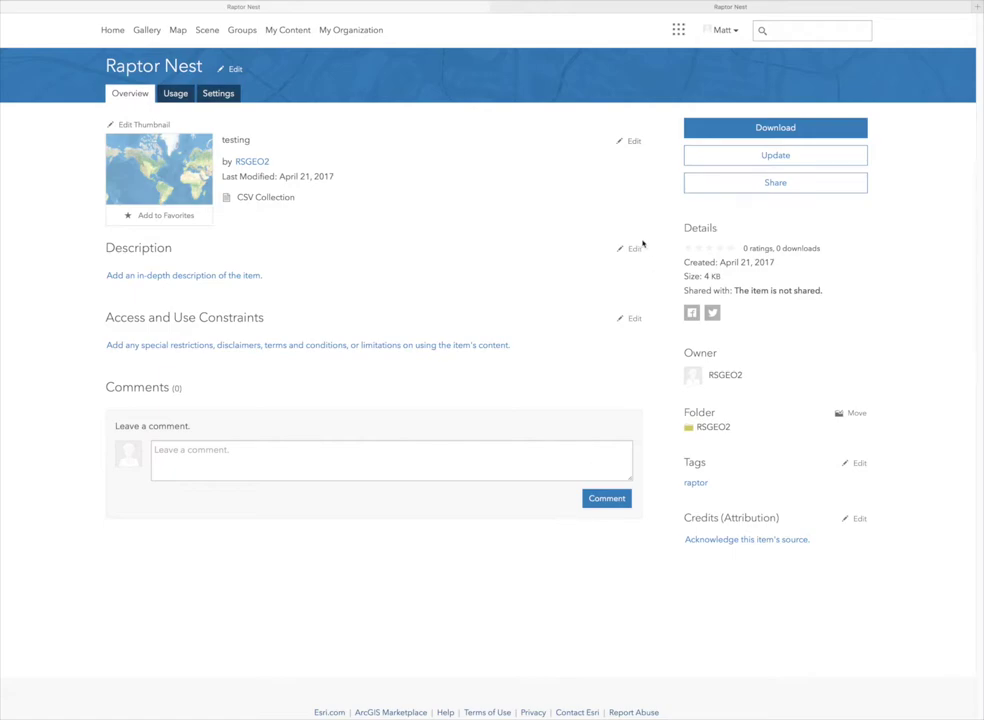